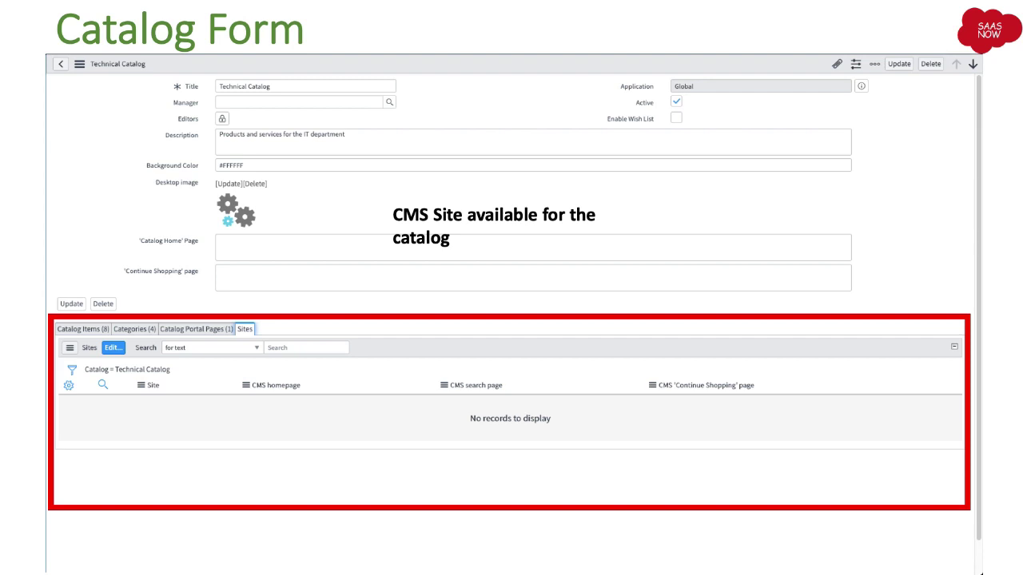
key("Right")
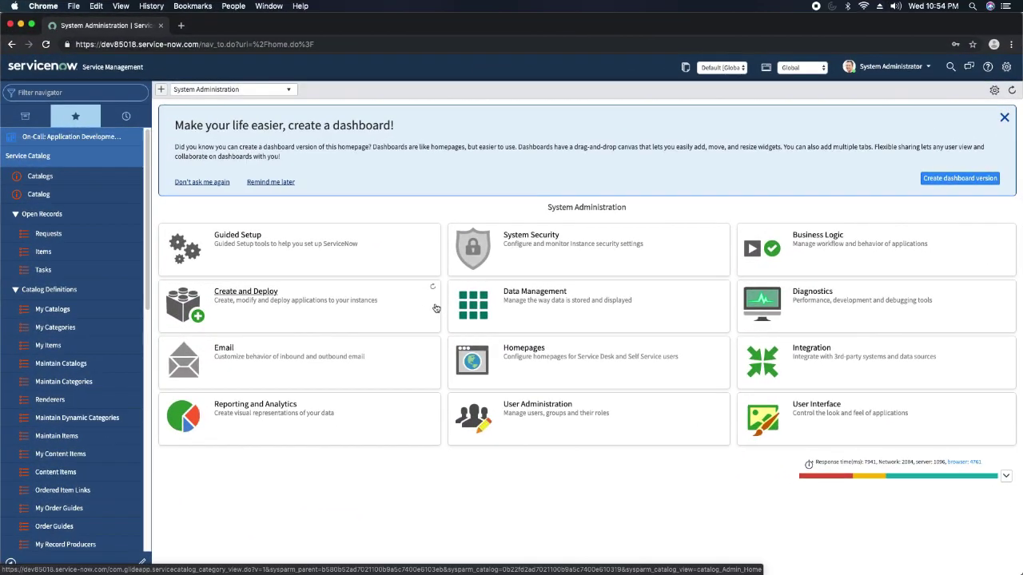
Step: Open the Catalogs overview, enter the Service Catalog and view its Hardware category
left_click(41, 178)
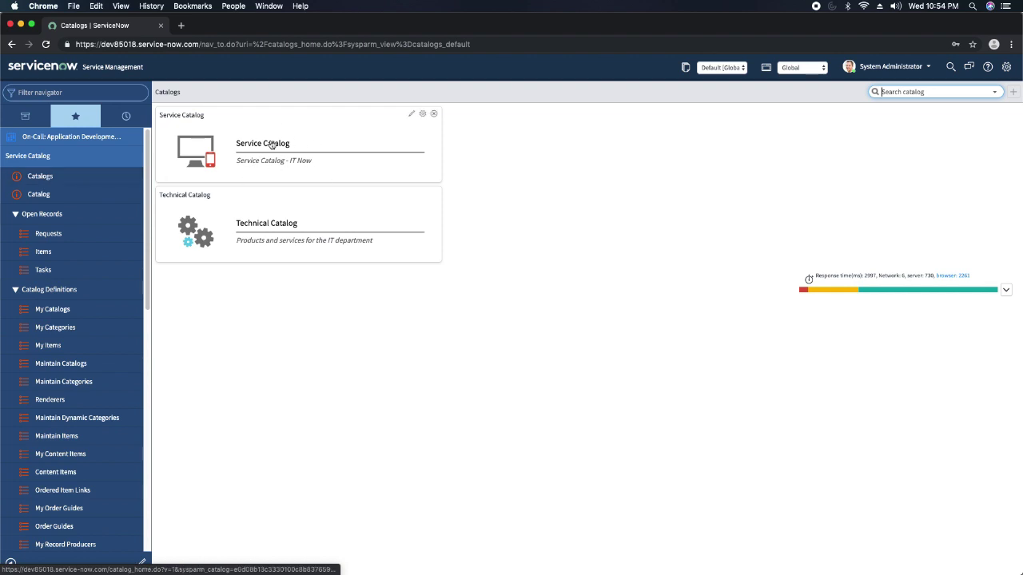
left_click(305, 141)
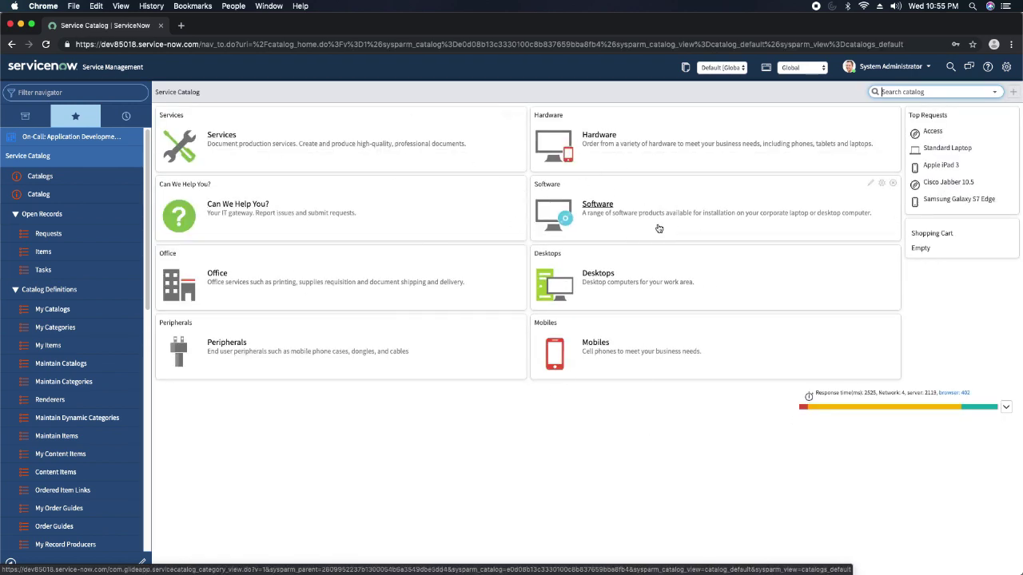
left_click(631, 134)
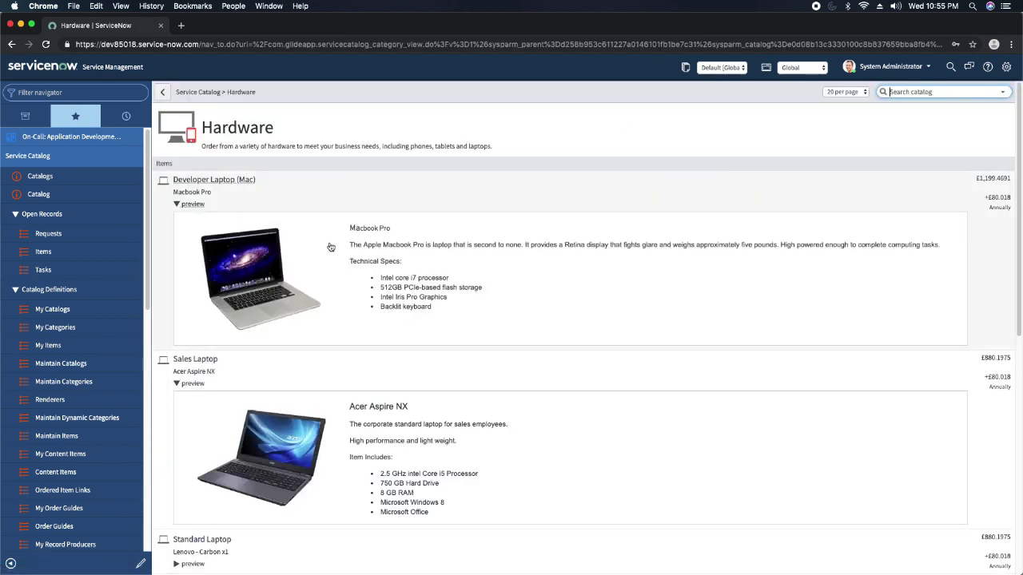
Step: Return to the Catalogs overview, enter the Technical Catalog and view its Services category
left_click(44, 179)
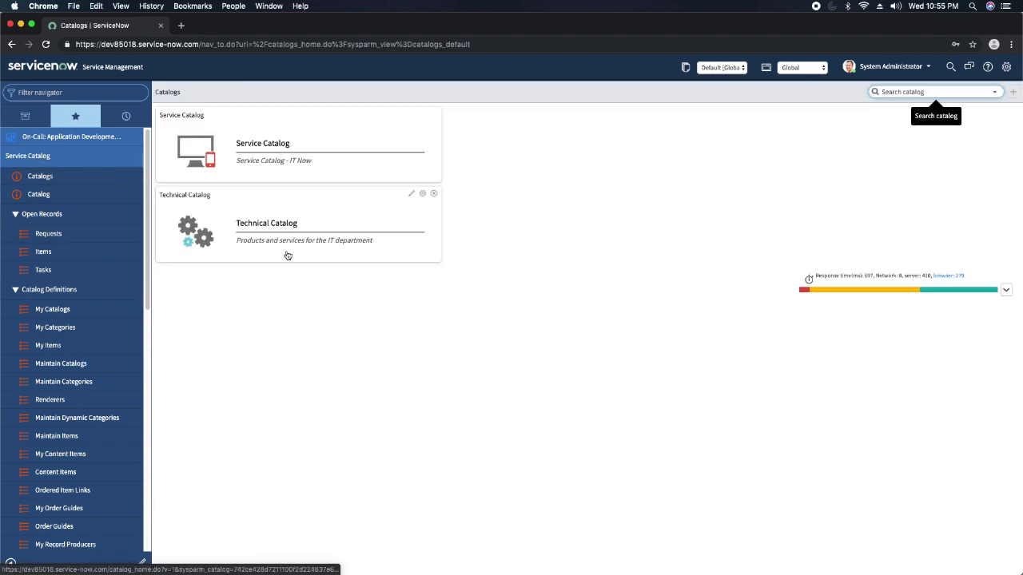
left_click(282, 212)
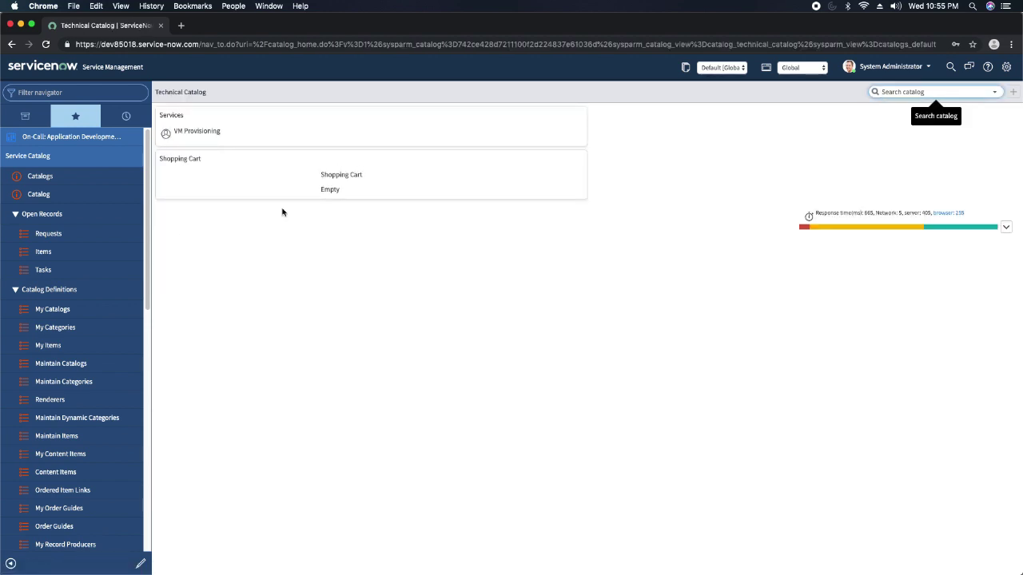
left_click(171, 117)
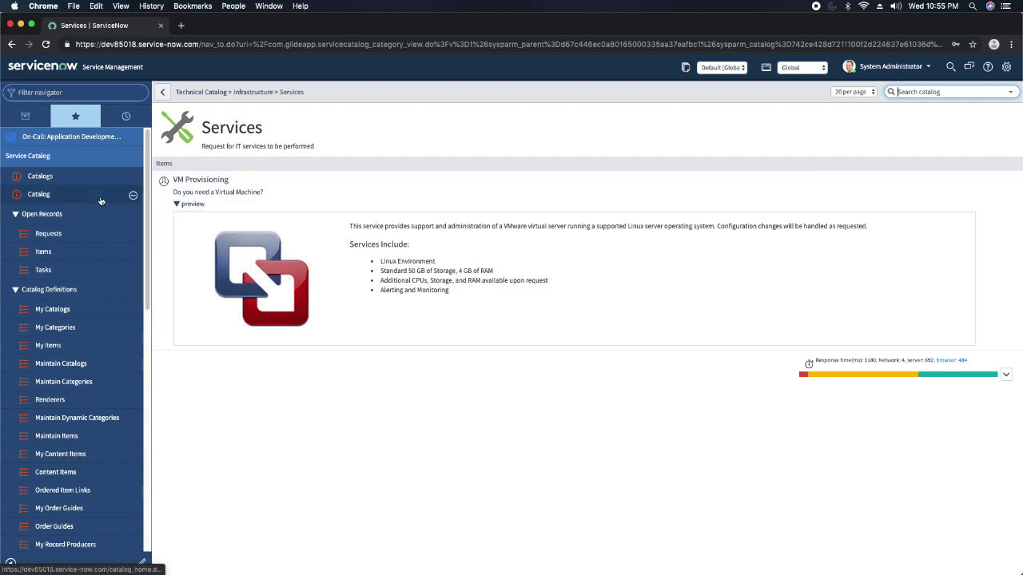
Step: View the Service Catalog home page through the favorites' Catalog link and through the Self-Service application, and collapse Self-Service
left_click(40, 198)
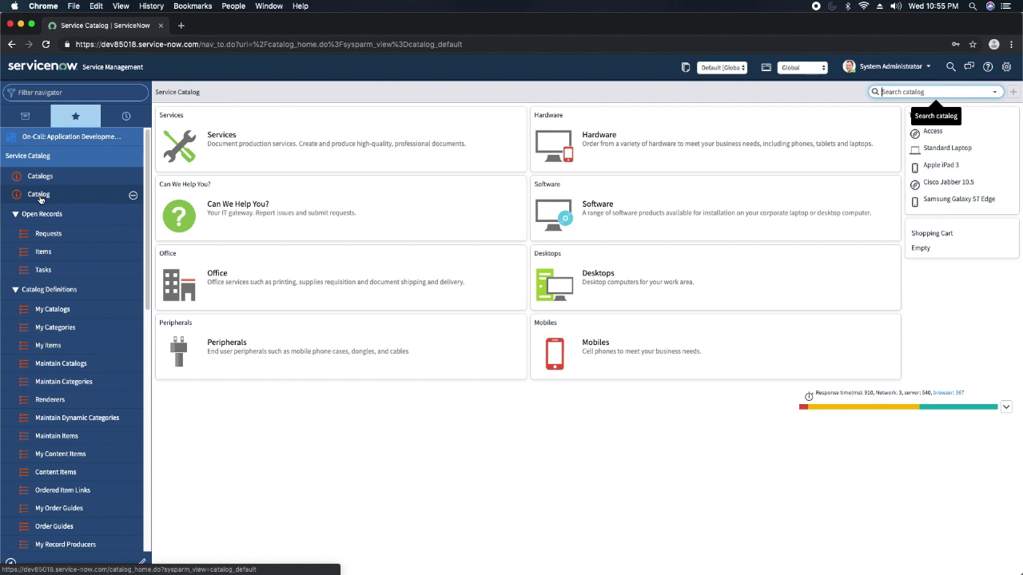
left_click(26, 116)
left_click(42, 144)
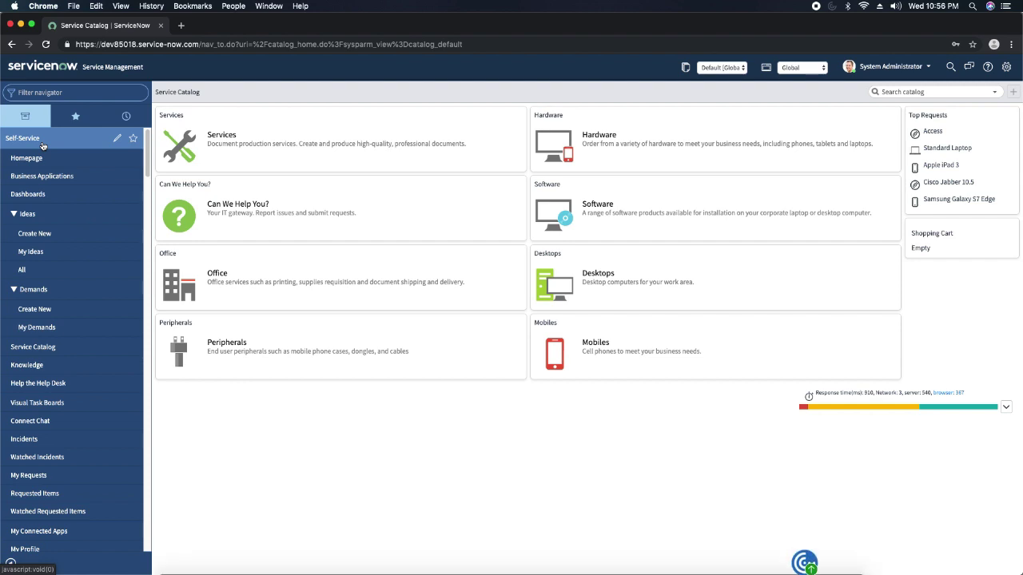
left_click(46, 351)
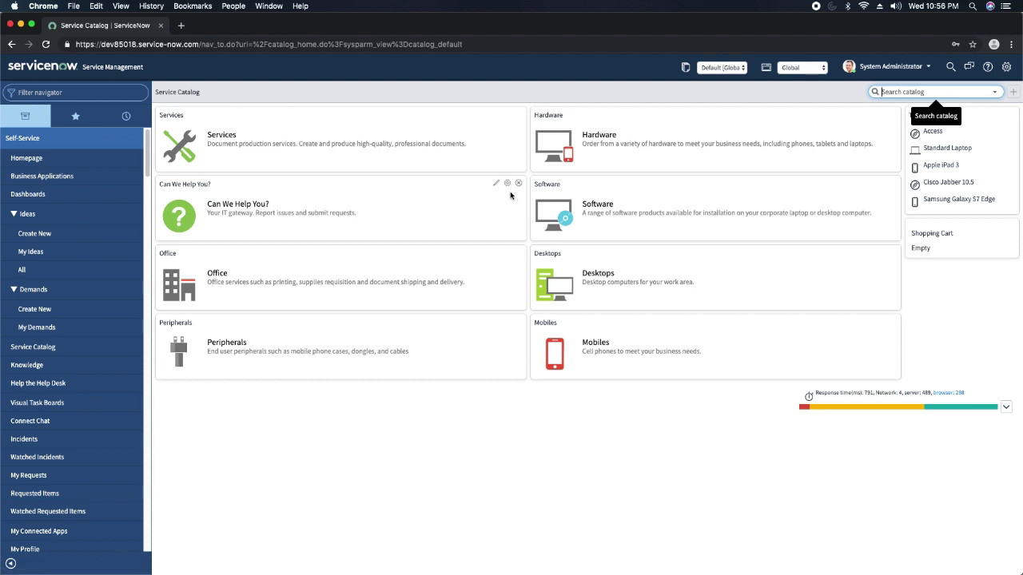
left_click(64, 144)
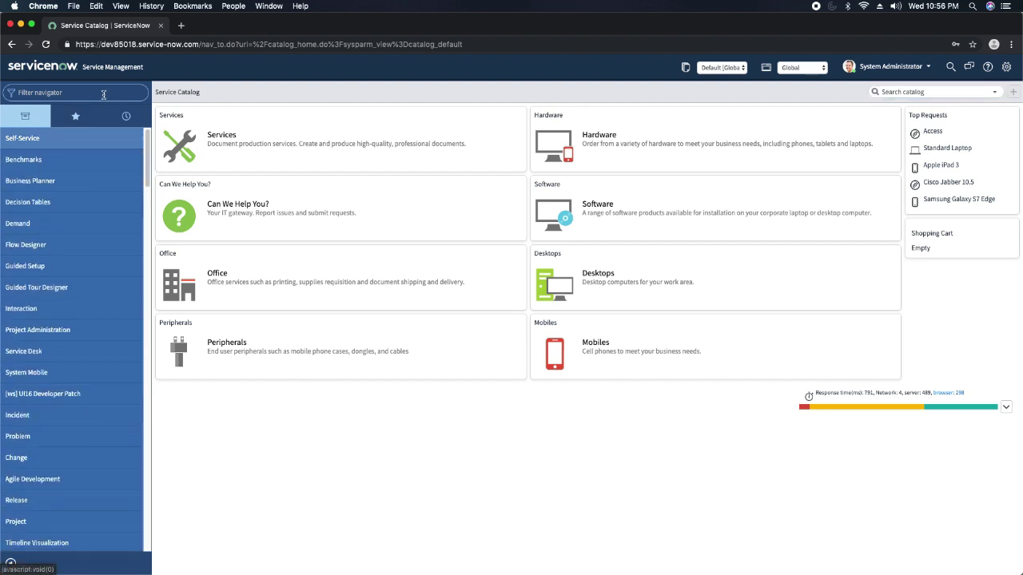
Step: Filter the application navigator for "service cata" and enlarge the page to 150% to read the catalog modules
left_click(106, 95)
type("ser")
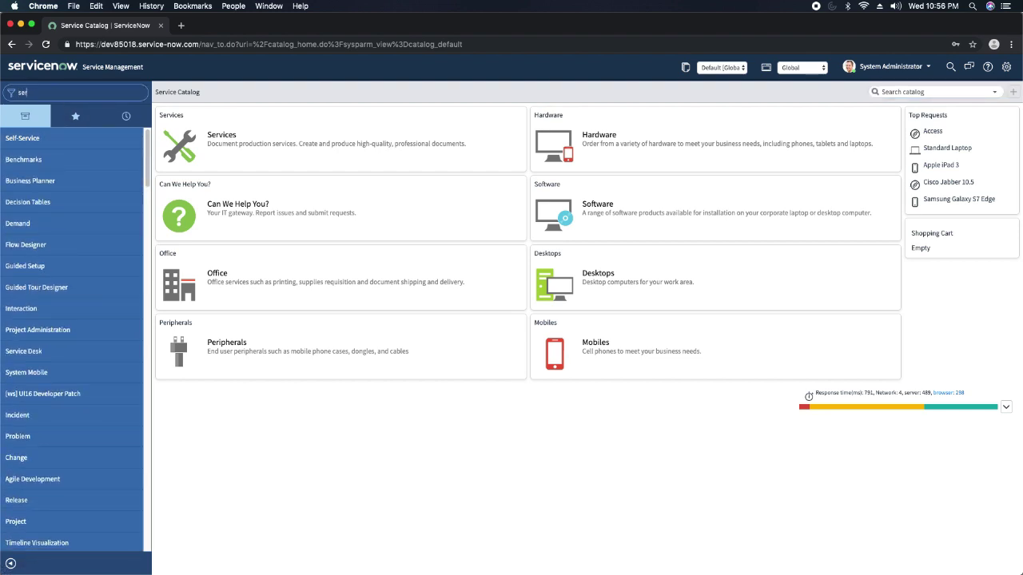
type("vice cata")
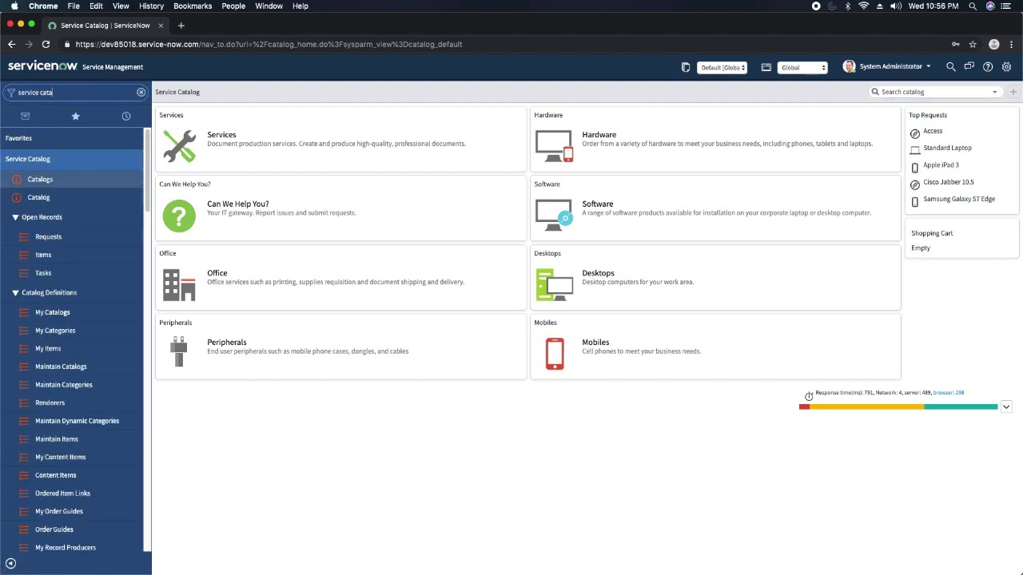
scroll(54, 304, "down", 1)
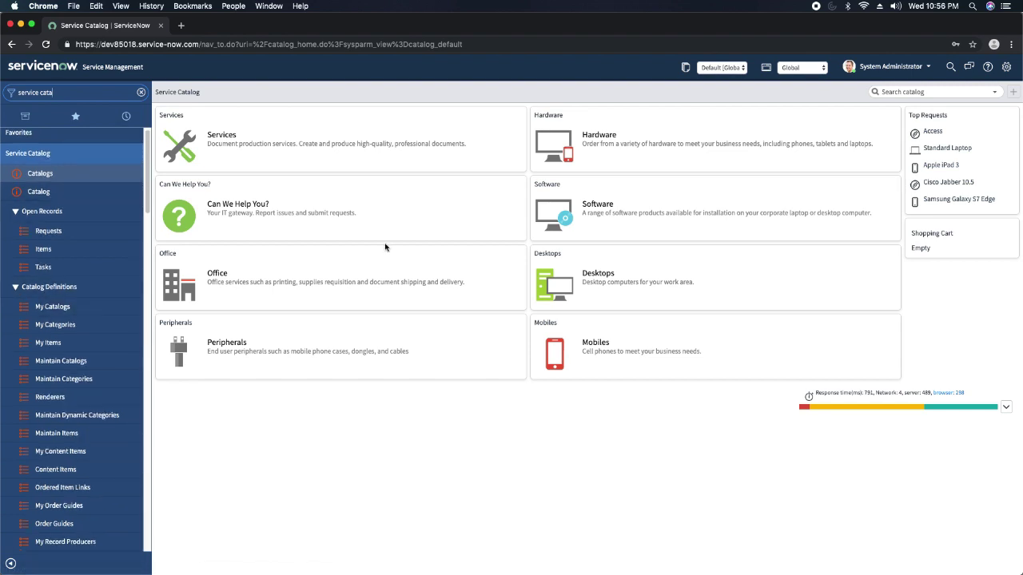
key("super+equal")
key("super+equal")
key("super+equal")
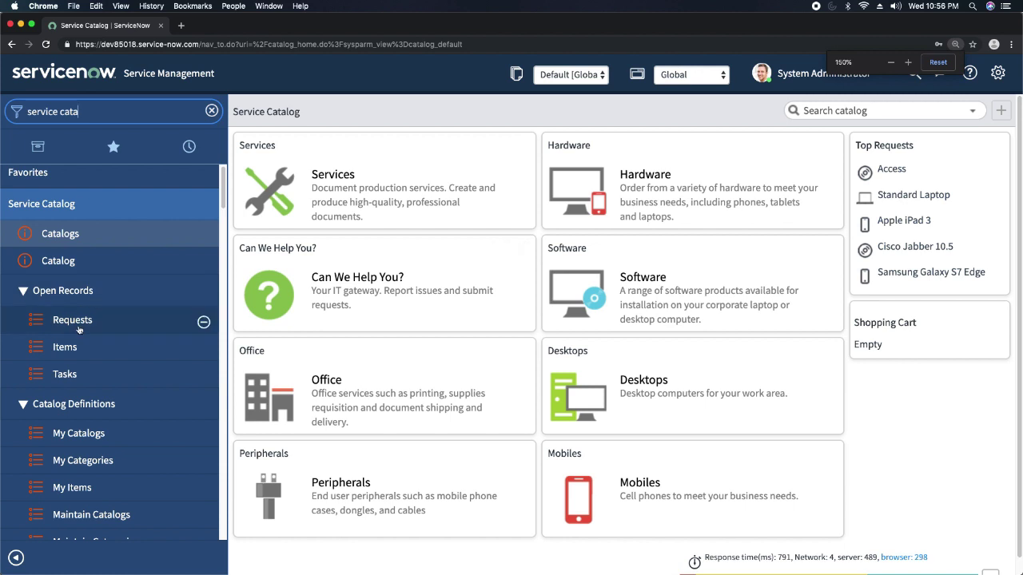
scroll(78, 331, "down", 5)
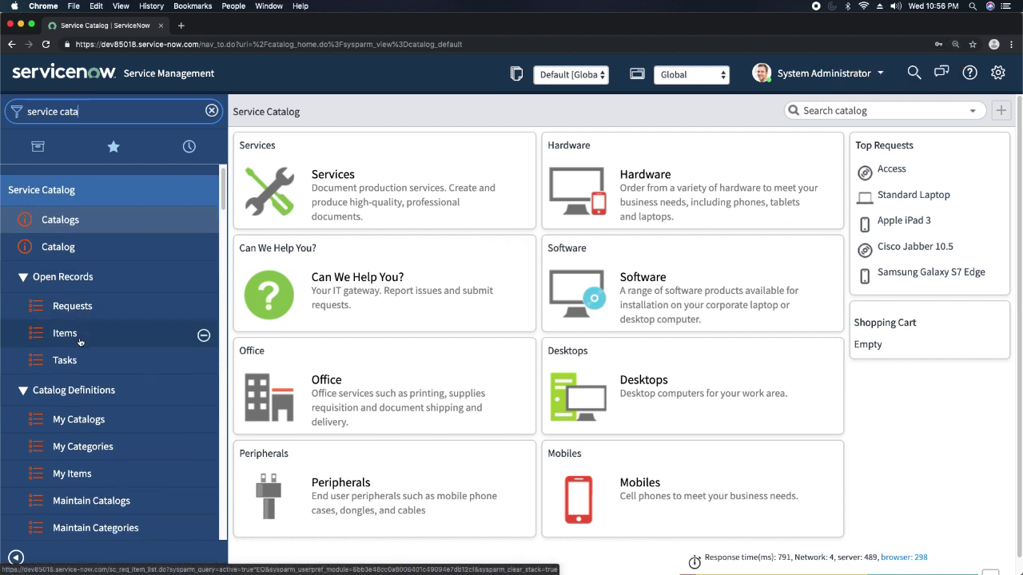
scroll(79, 343, "up", 1)
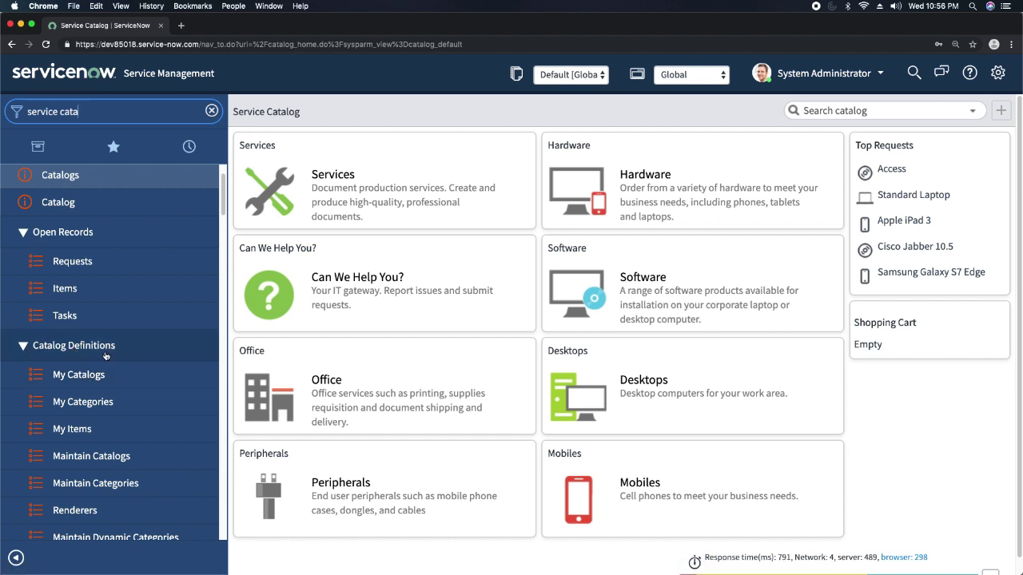
Step: Check the My Catalogs list and open the Maintain Catalogs list under Catalog Definitions
left_click(83, 381)
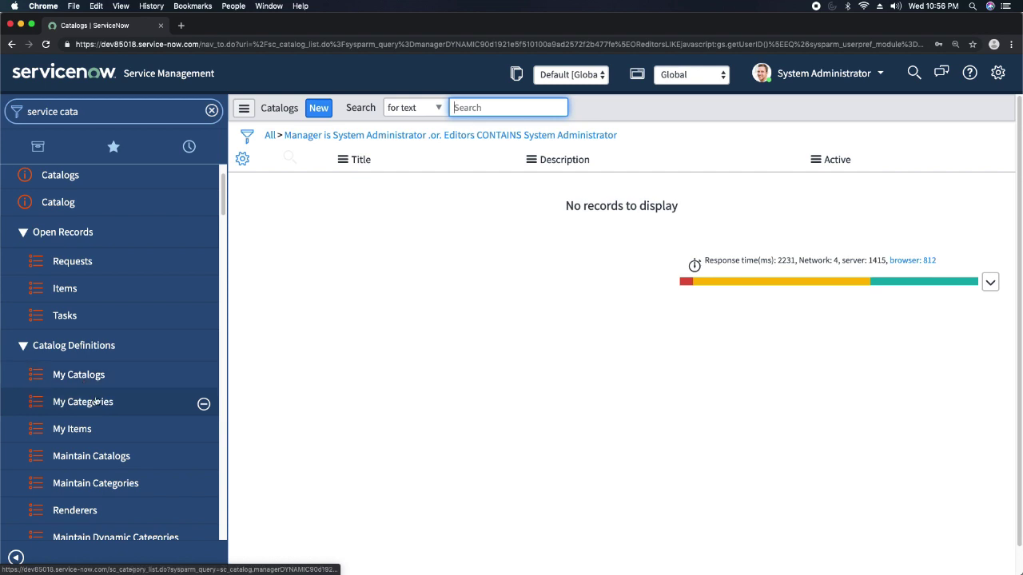
left_click(81, 458)
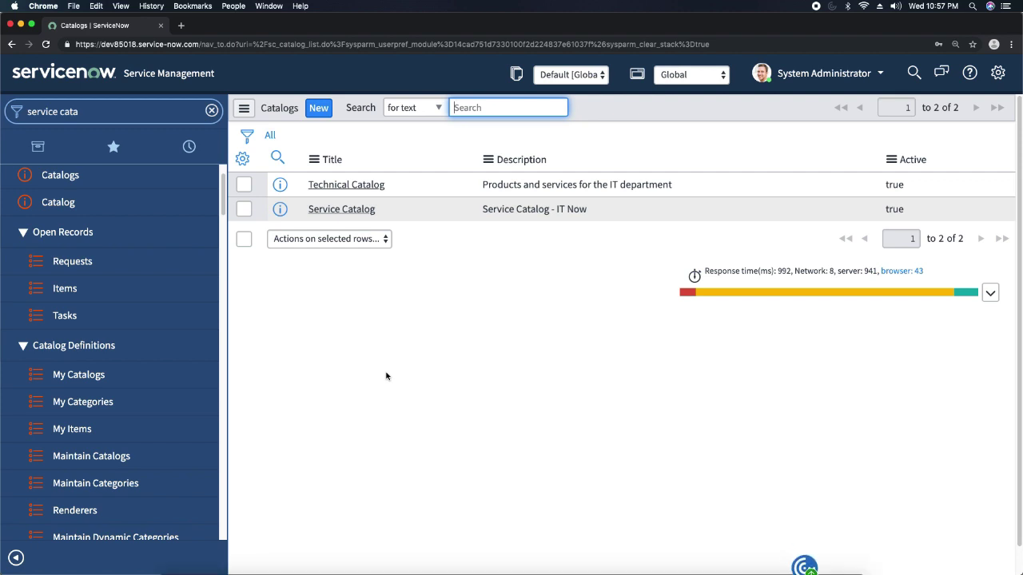
Step: Start a new catalog record and give it the title "Demo Catalog"
left_click(318, 109)
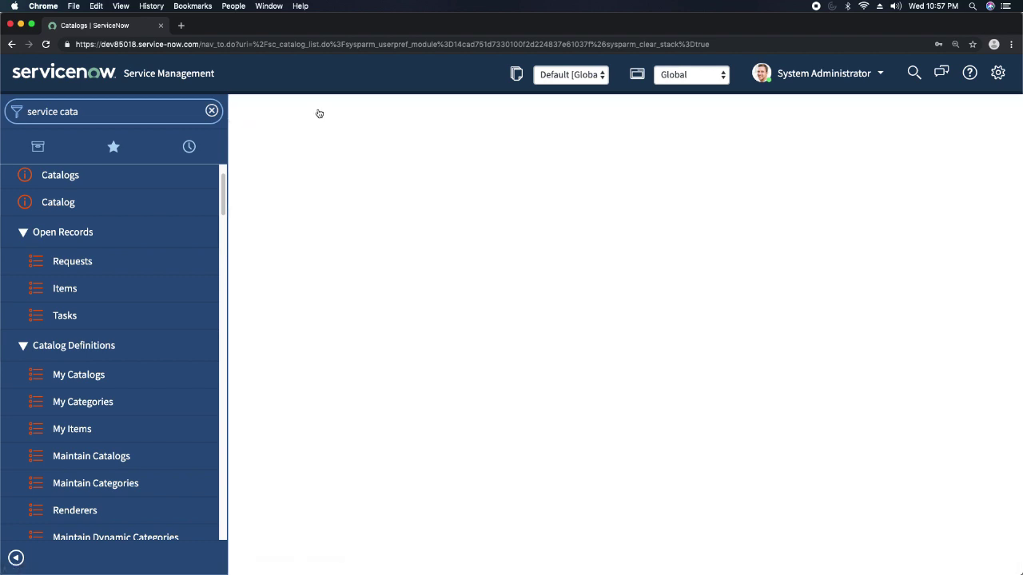
left_click(424, 144)
type("Demo Catalog")
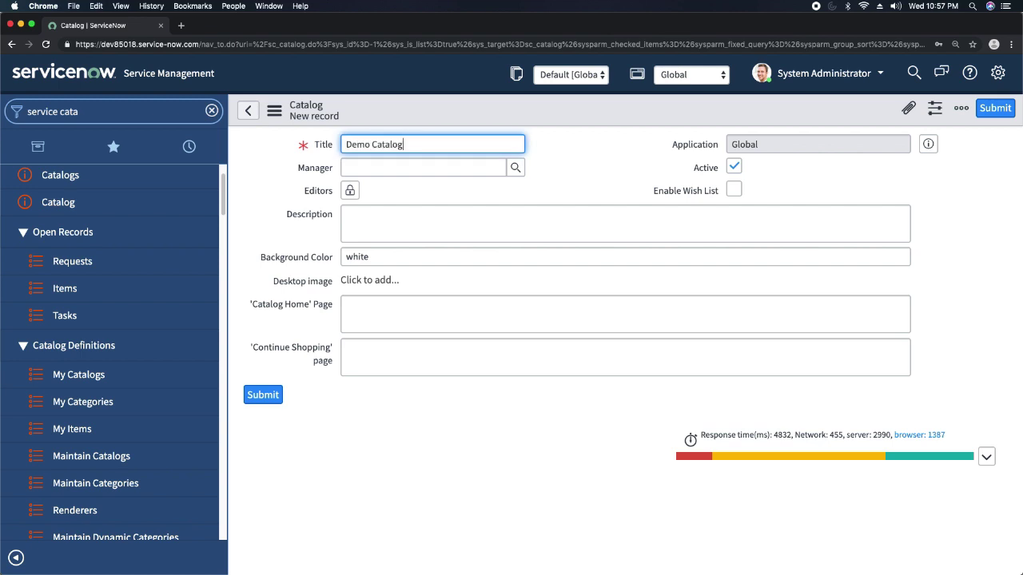
left_click(579, 163)
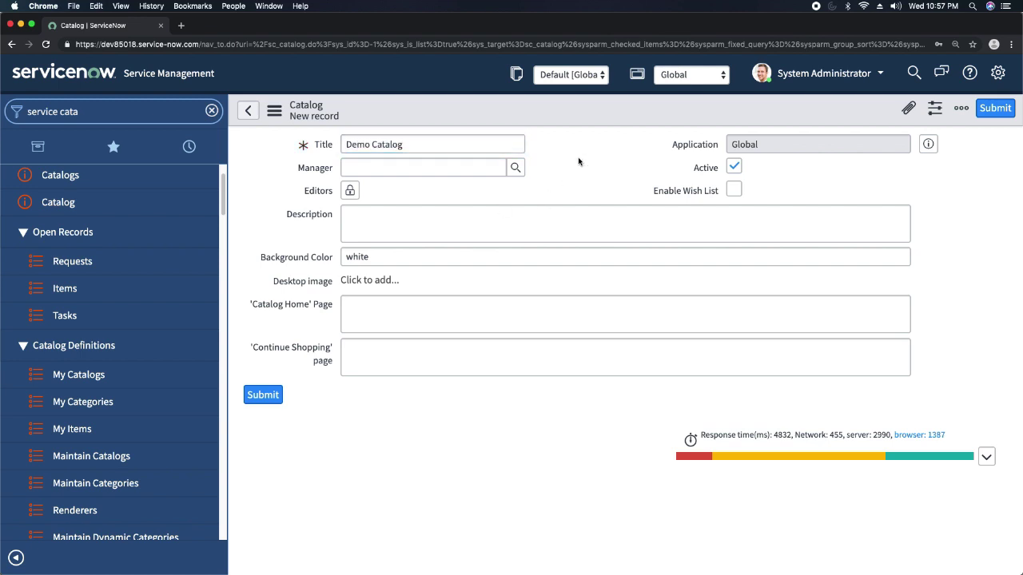
left_click(385, 171)
type("sys")
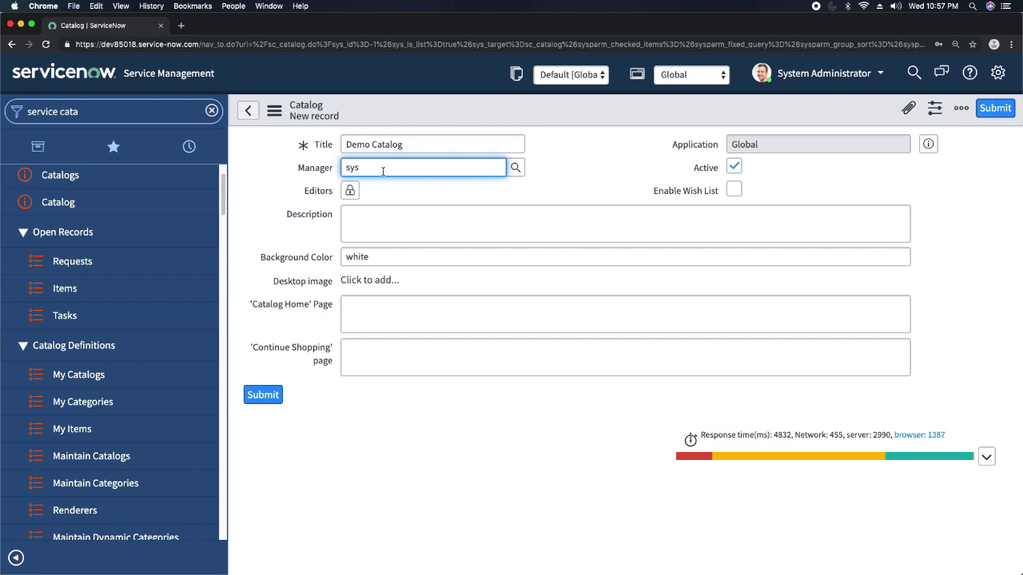
type("temnad")
left_click_drag(399, 167, 281, 163)
key("BackSpace")
Step: Look through the users offered for the catalog's Manager field and close the list without choosing one
left_click(515, 170)
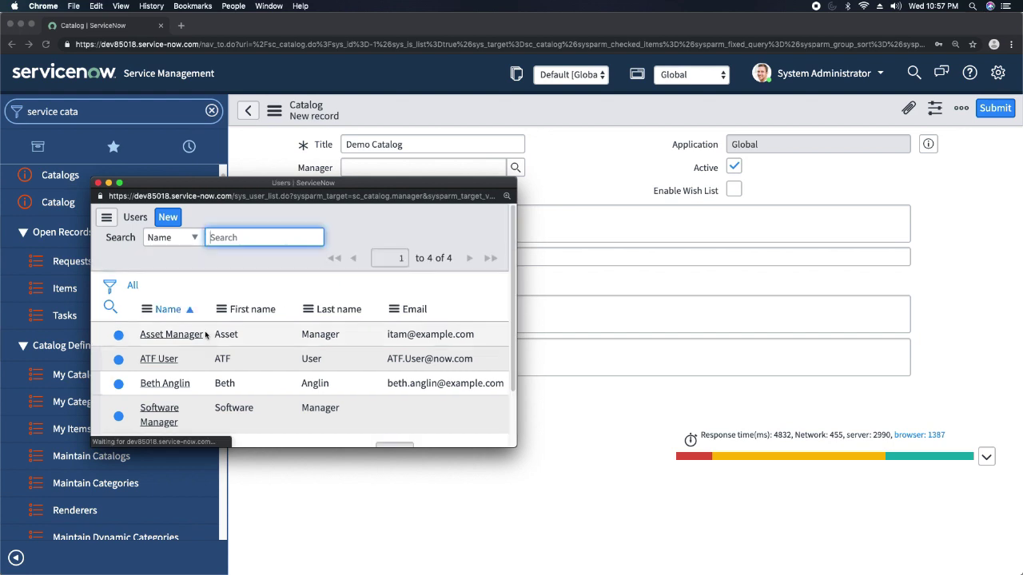
scroll(197, 349, "down", 2)
scroll(197, 350, "up", 2)
scroll(305, 314, "down", 1)
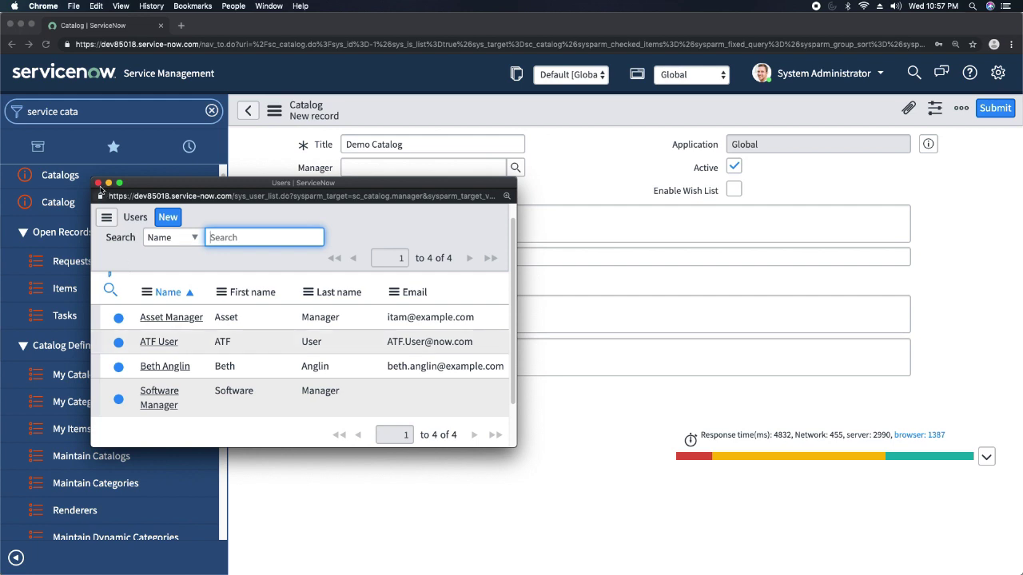
left_click(98, 184)
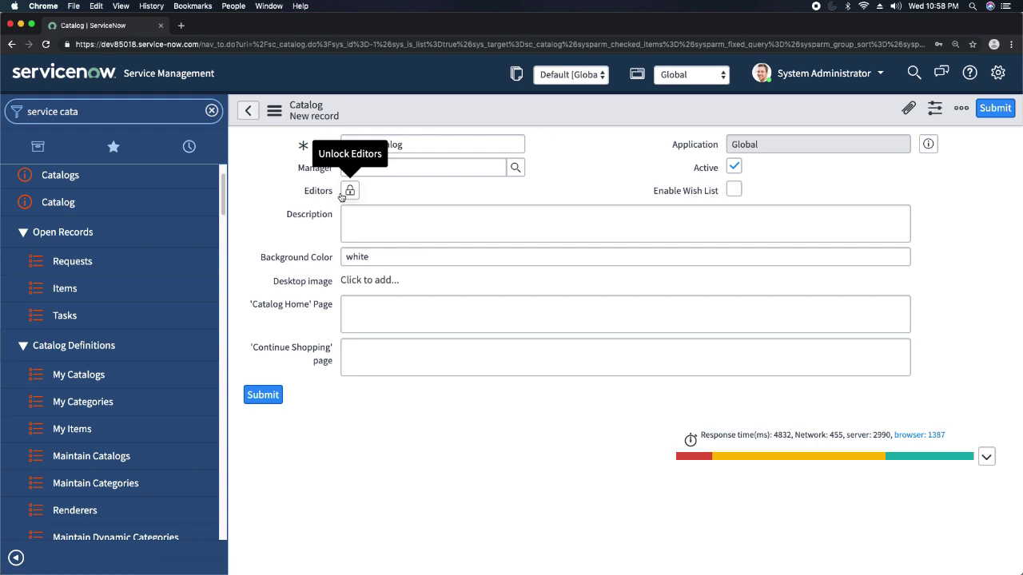
Step: Filter the application navigator for "roles" and open the System Security Roles list in a new browser tab
left_click(131, 112)
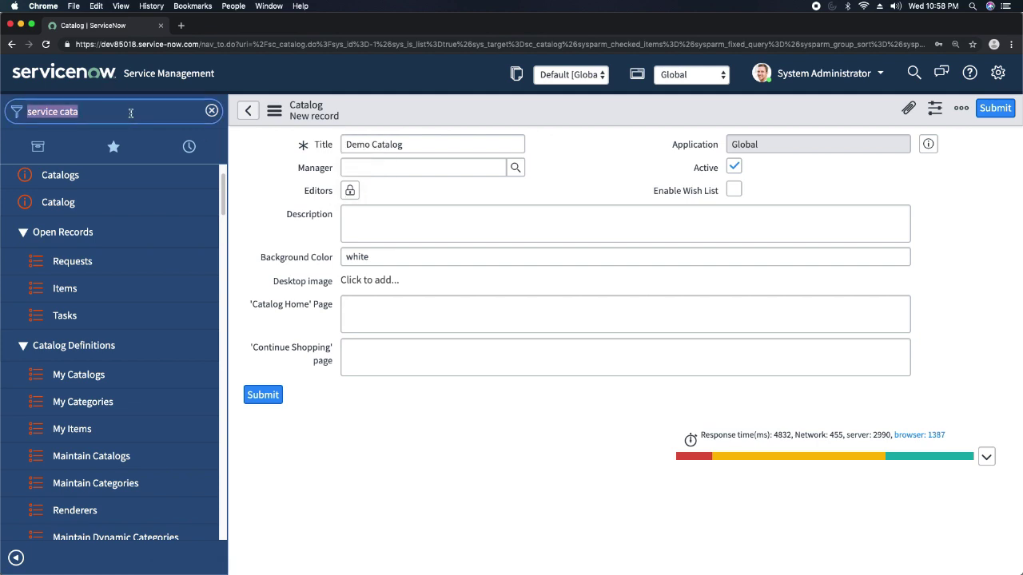
type("roles")
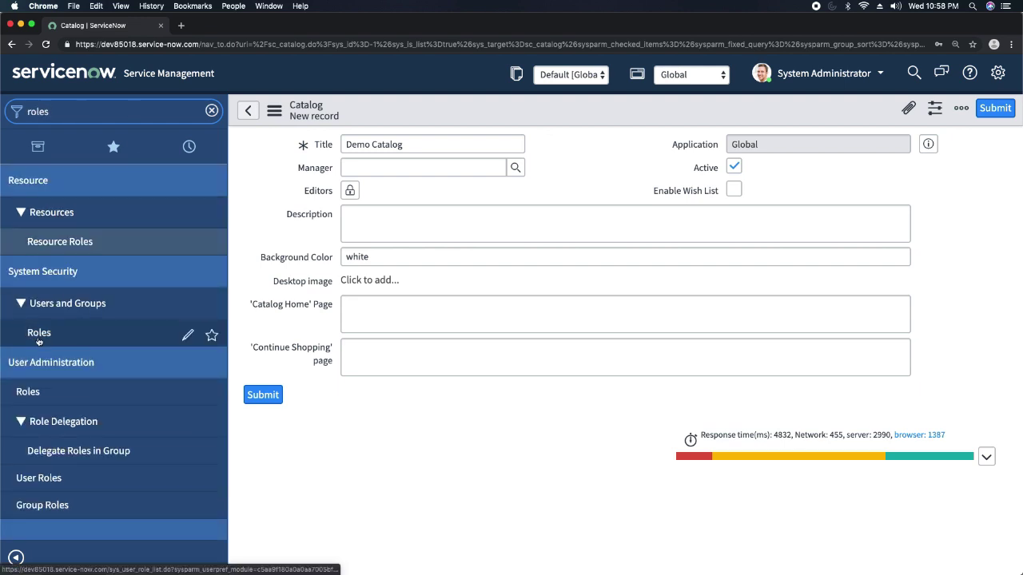
left_click(38, 333, "super")
left_click(230, 32)
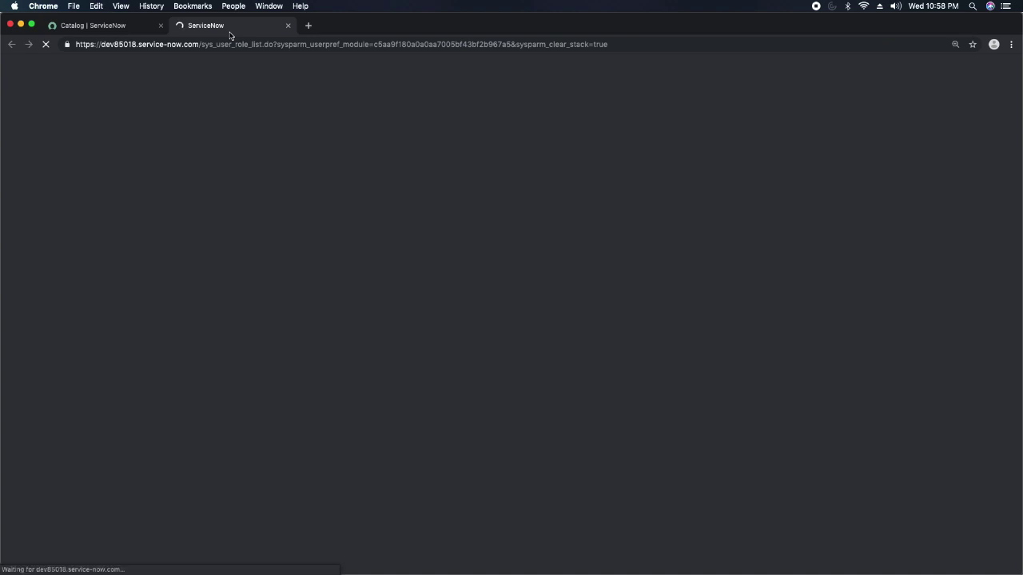
left_click(130, 27)
left_click(199, 26)
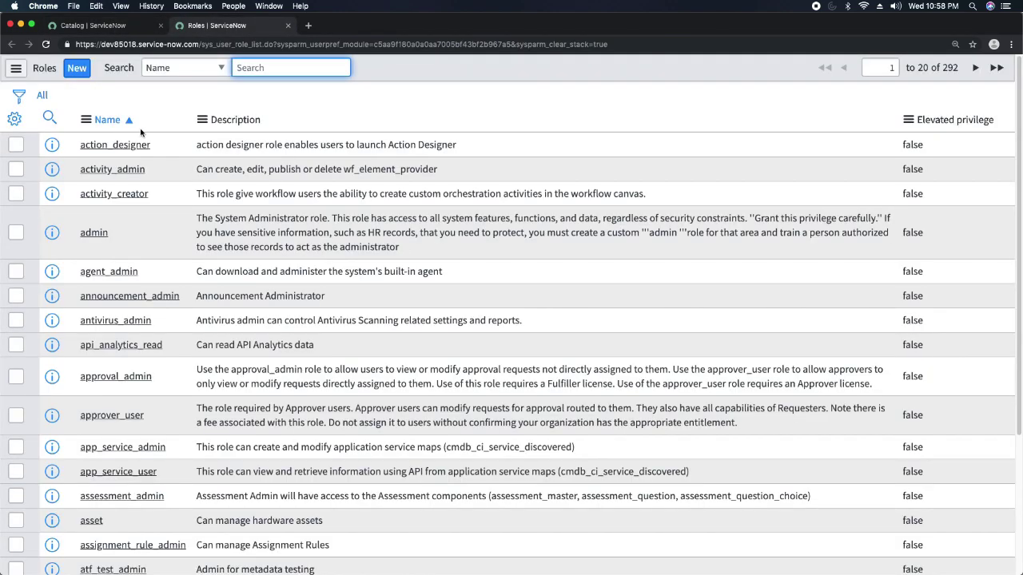
Step: Filter the Roles list to role names containing "catalog"
type("*cate")
type("log")
key("Return")
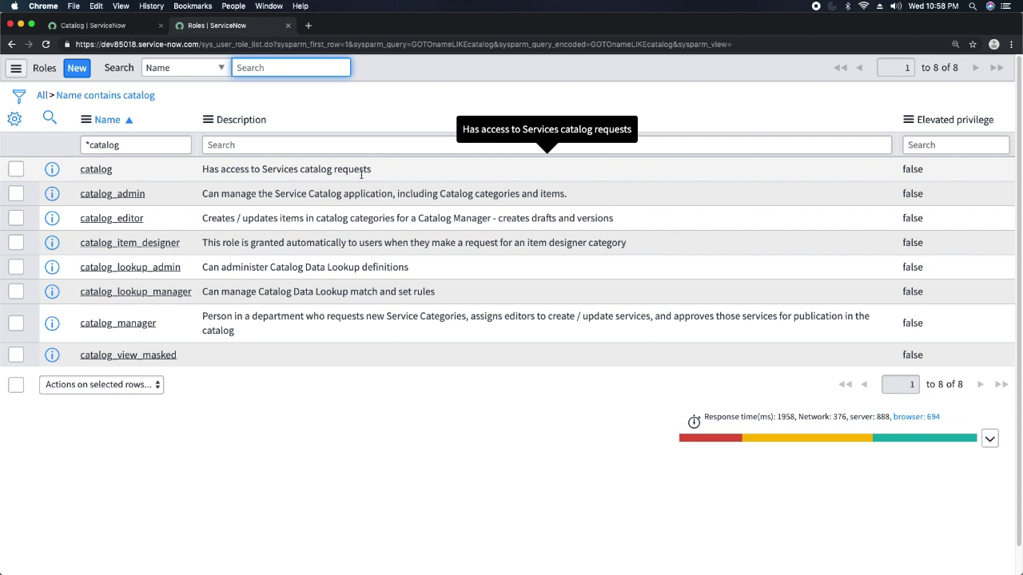
Step: Return to the new catalog record and set its description to "Test" and its background color to red
left_click(109, 24)
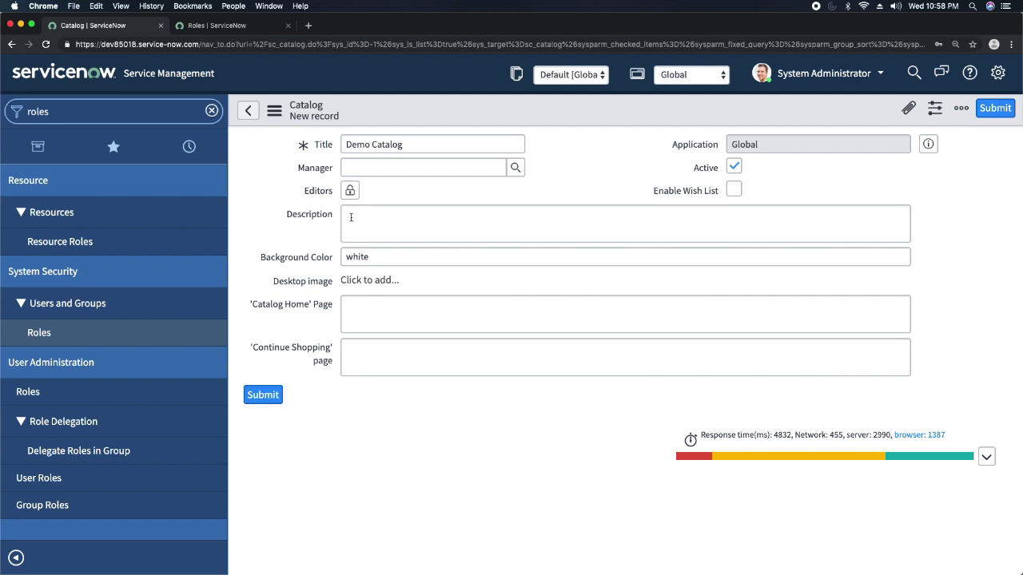
left_click(365, 226)
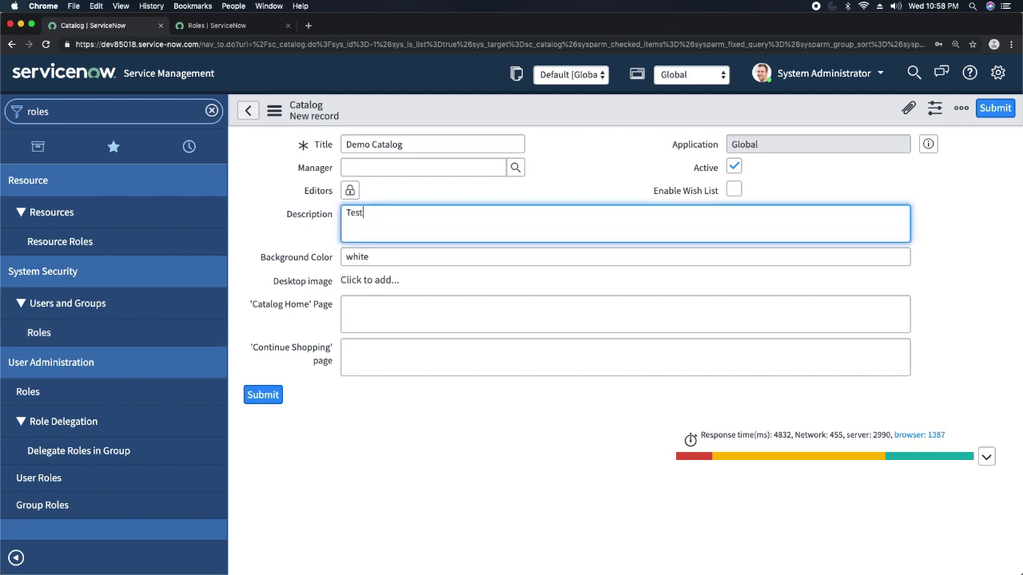
left_click(588, 161)
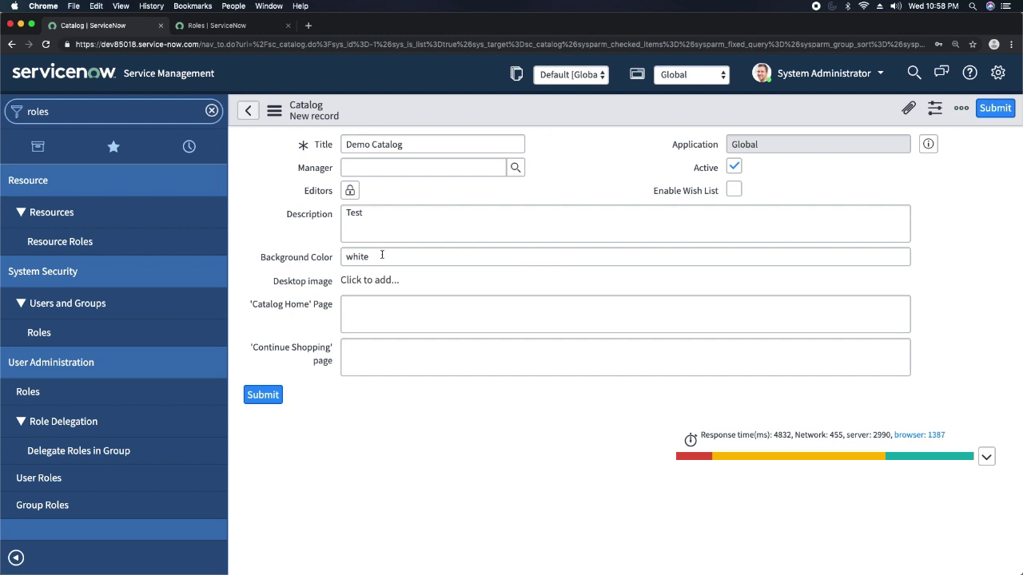
left_click(317, 254)
type("re")
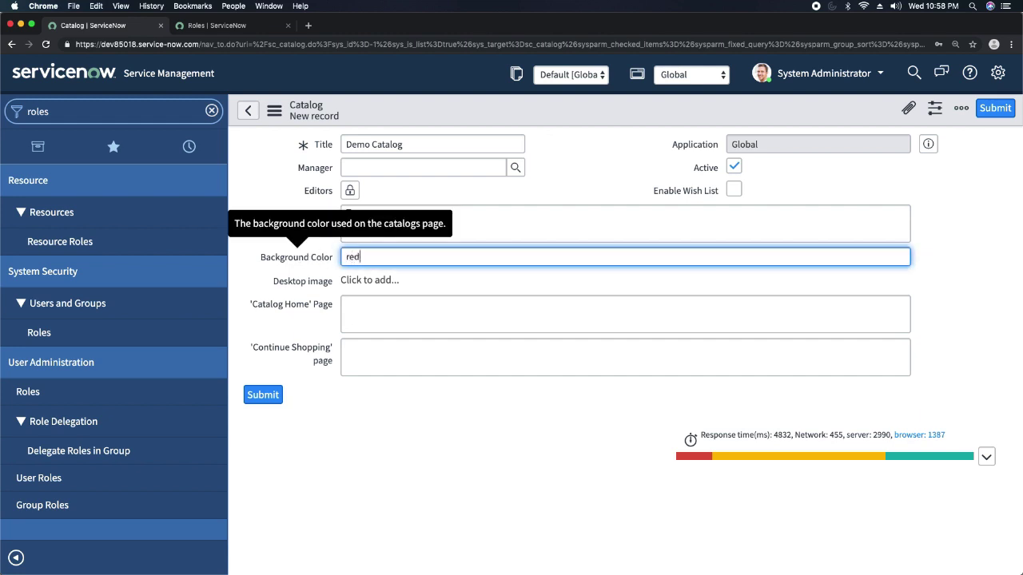
Step: Complete the background color entry as red and save the Demo Catalog record while keeping it open
type("d")
left_click(269, 178)
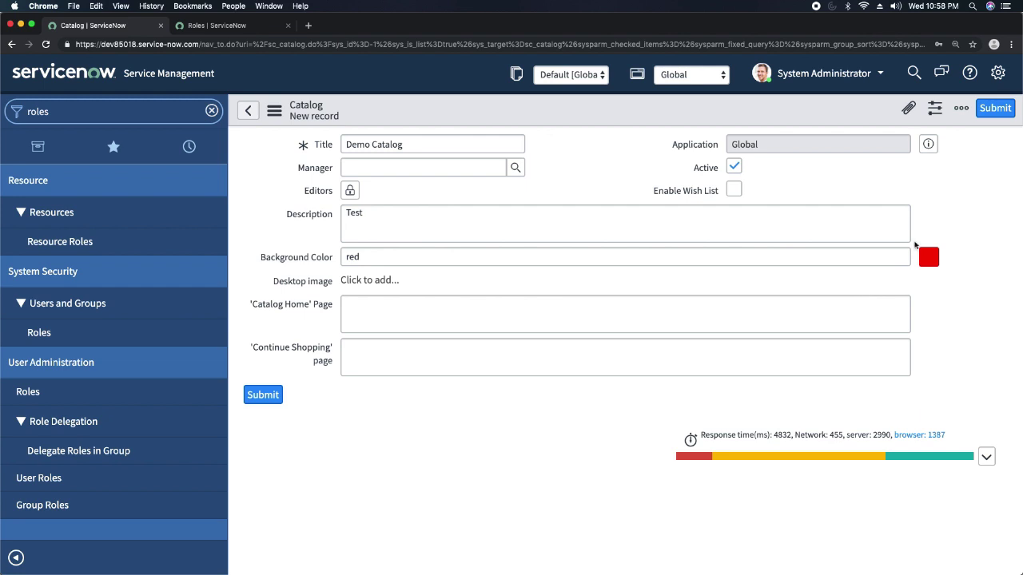
left_click(274, 225)
right_click(564, 106)
left_click(584, 117)
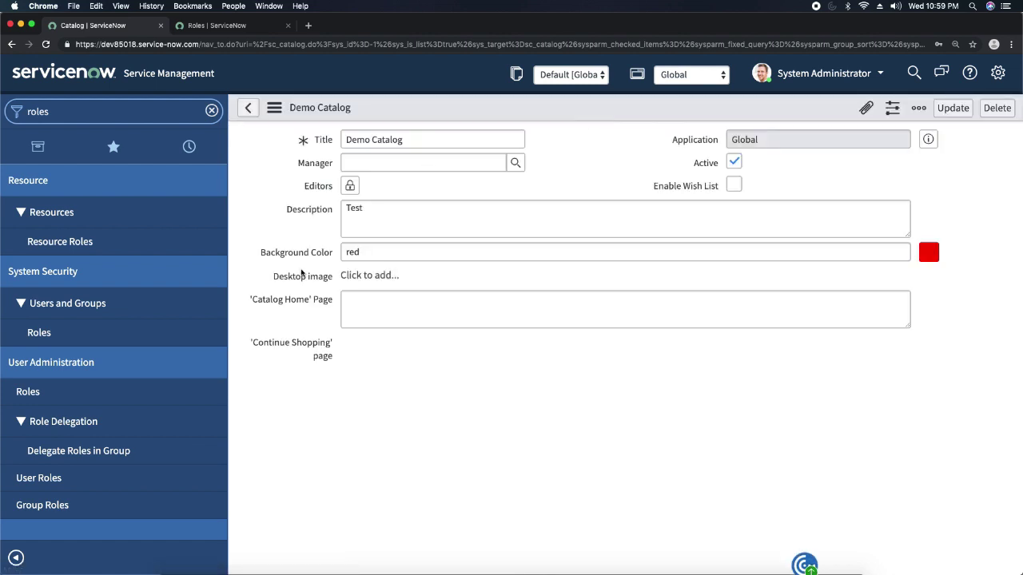
Step: Examine the Catalog Items and Categories related lists of the saved Demo Catalog record
scroll(278, 323, "down", 2)
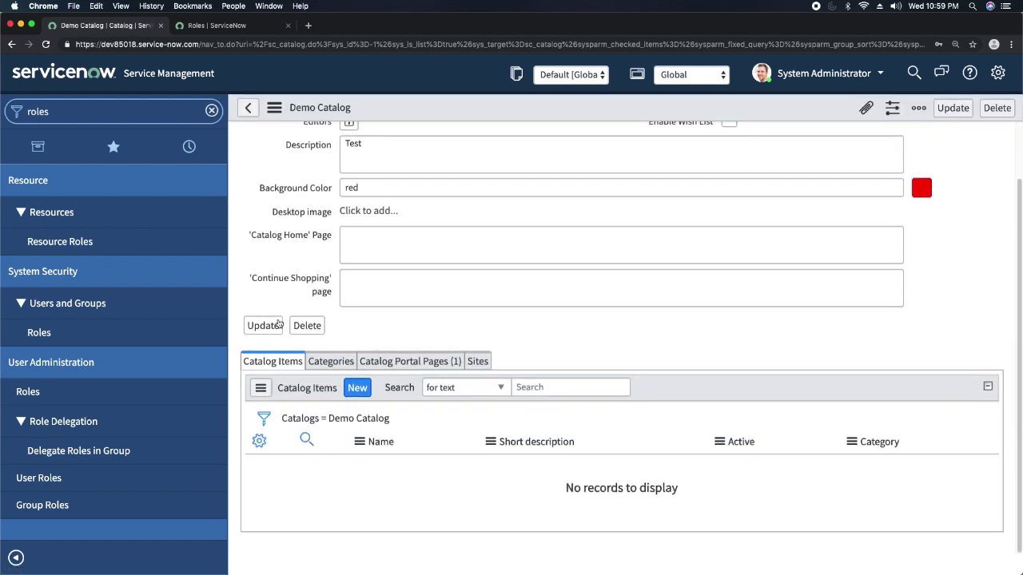
scroll(278, 324, "down", 3)
left_click(335, 323)
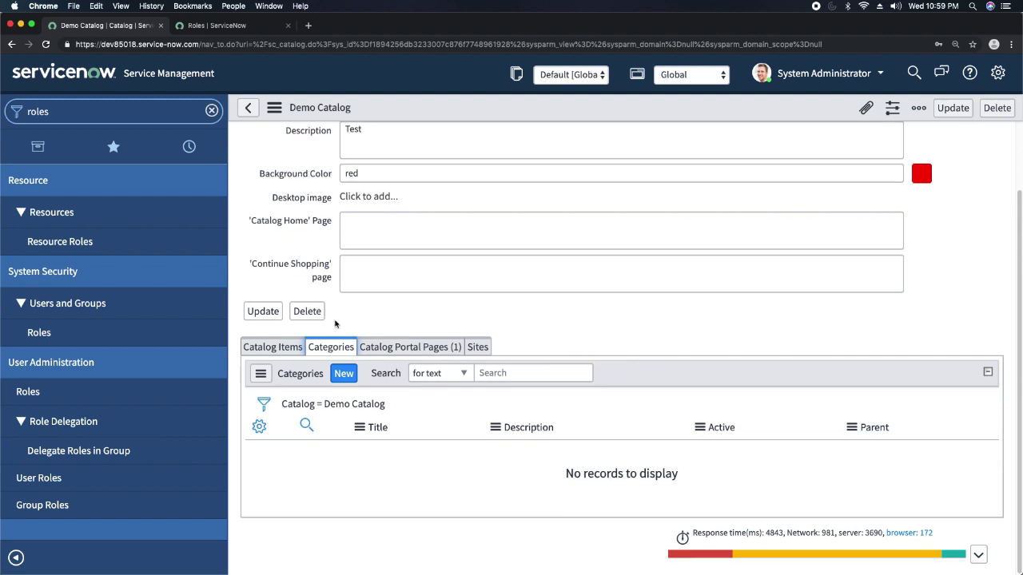
left_click(289, 347)
left_click(321, 352)
left_click(273, 353)
left_click(332, 352)
Step: Create and submit a new category titled "Demo" for Demo Catalog
left_click(343, 379)
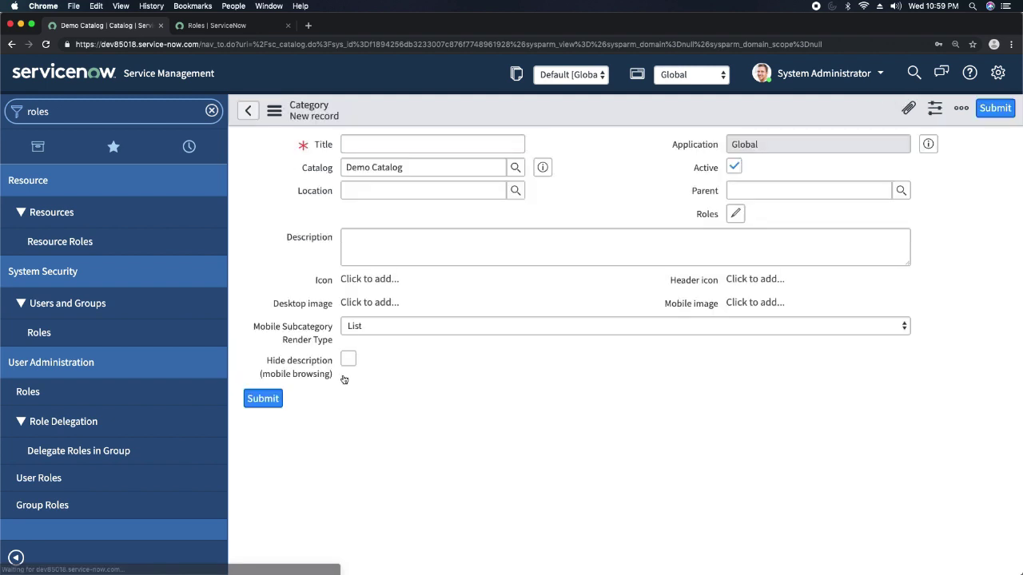
left_click(420, 146)
type("Demo")
left_click(598, 177)
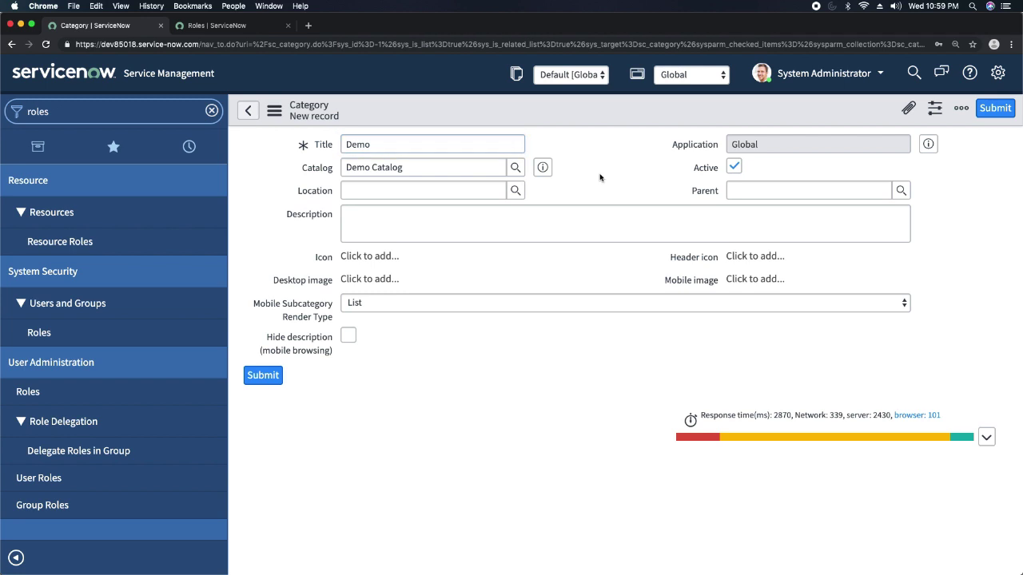
left_click(270, 376)
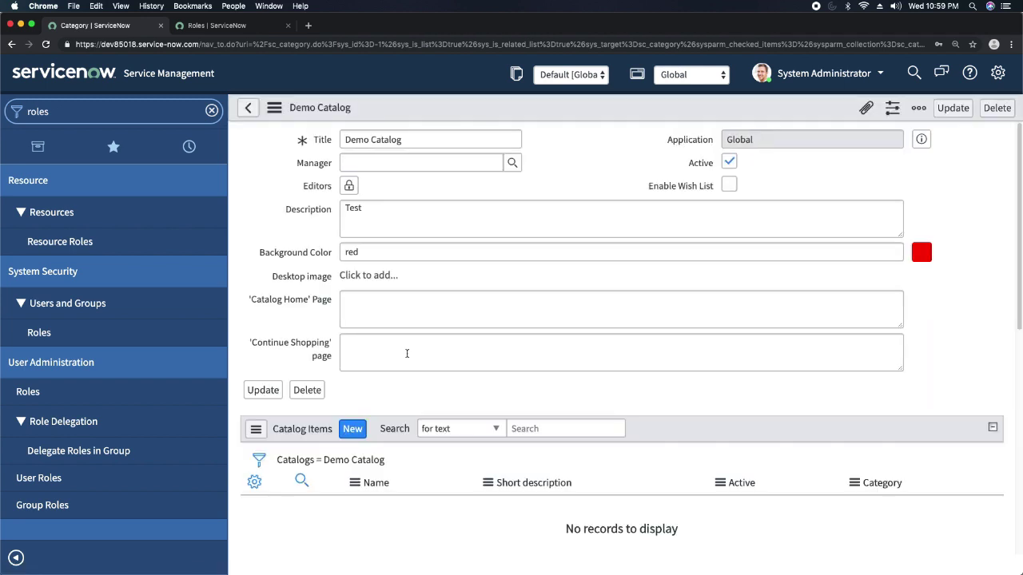
Step: Open the Demo category and check which items can be added to its Catalog Item list, cancelling without adding any
scroll(401, 356, "down", 2)
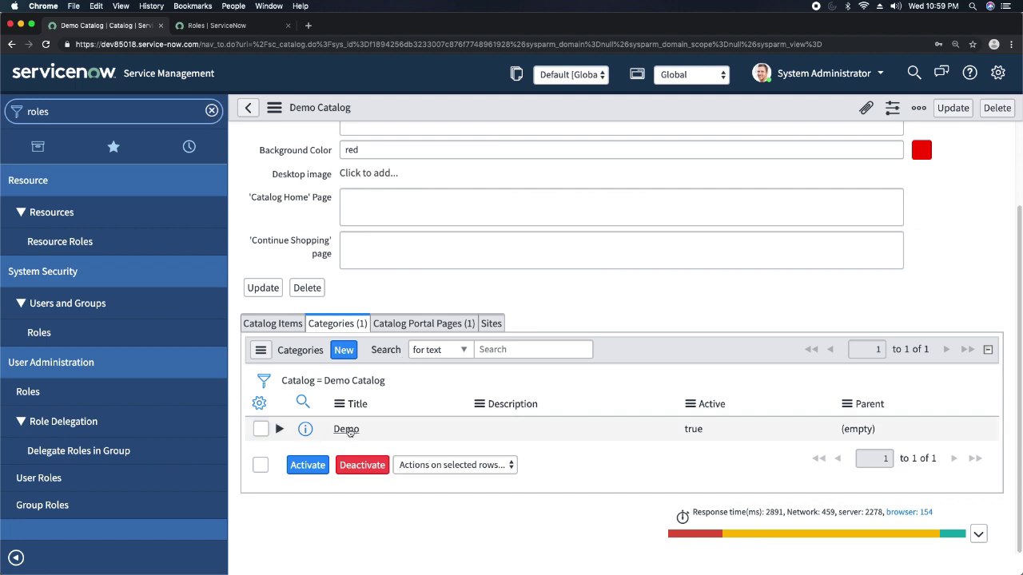
left_click(349, 432)
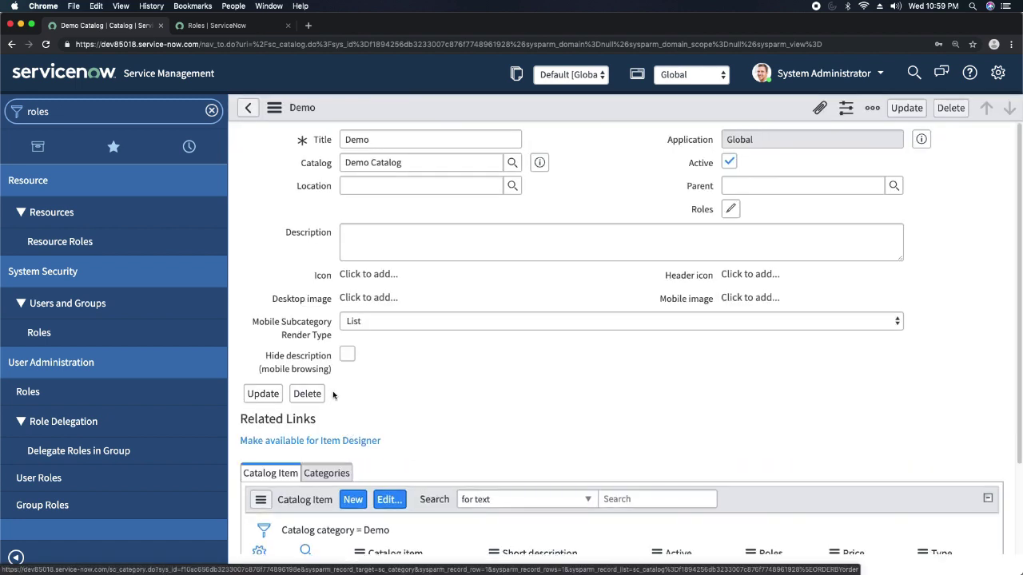
scroll(344, 407, "down", 3)
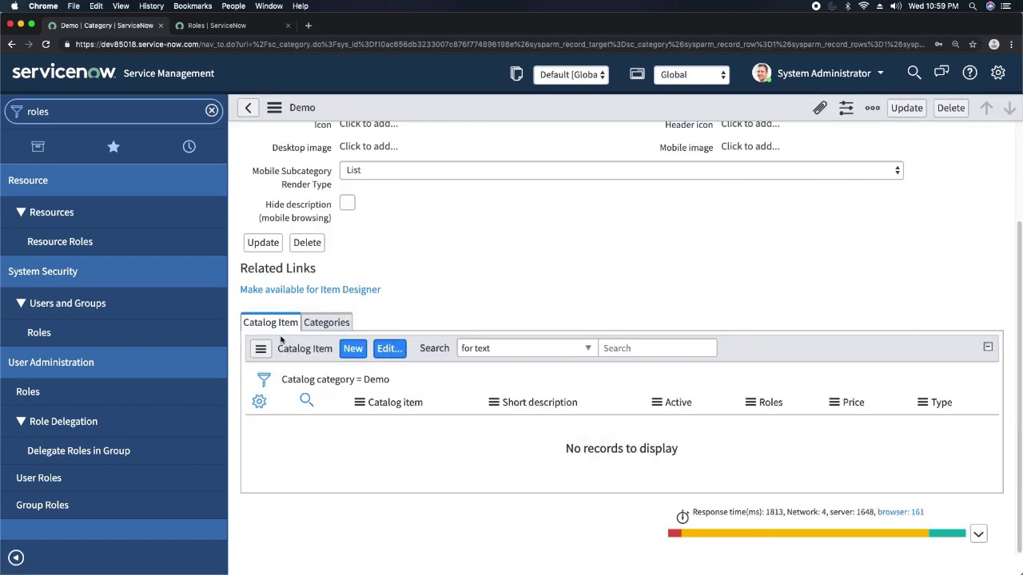
left_click(389, 352)
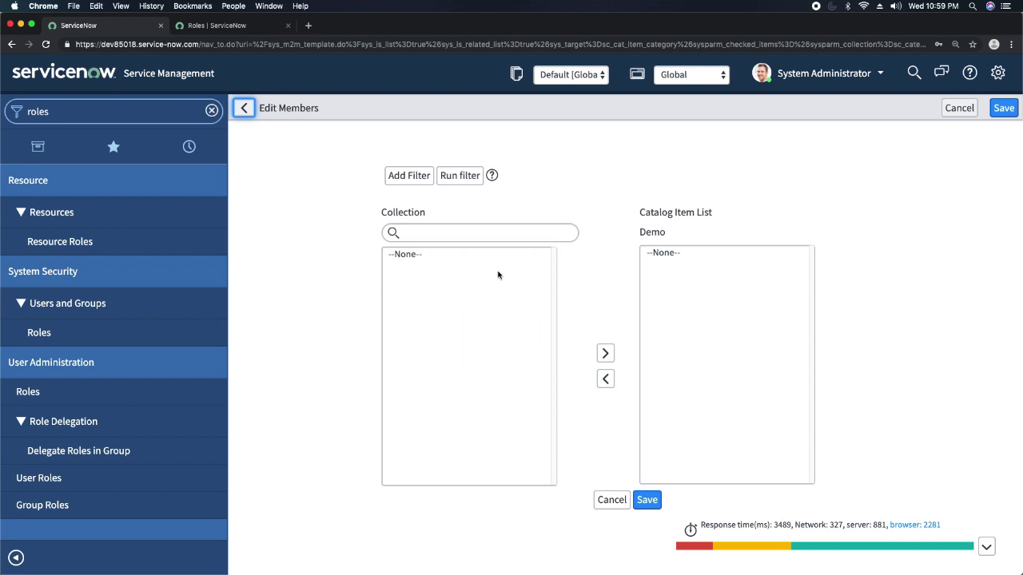
left_click(612, 500)
left_click(449, 268)
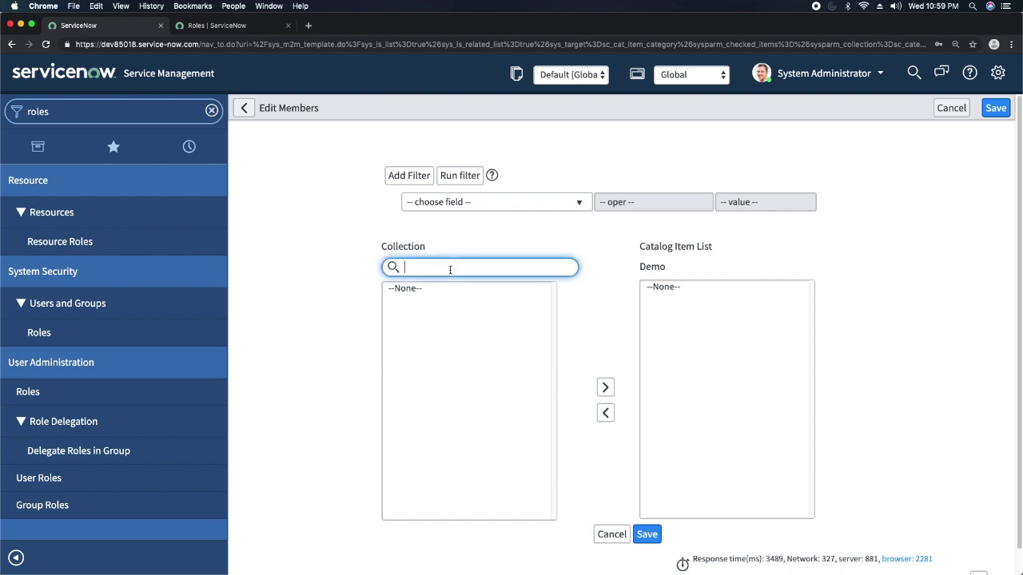
left_click(606, 532)
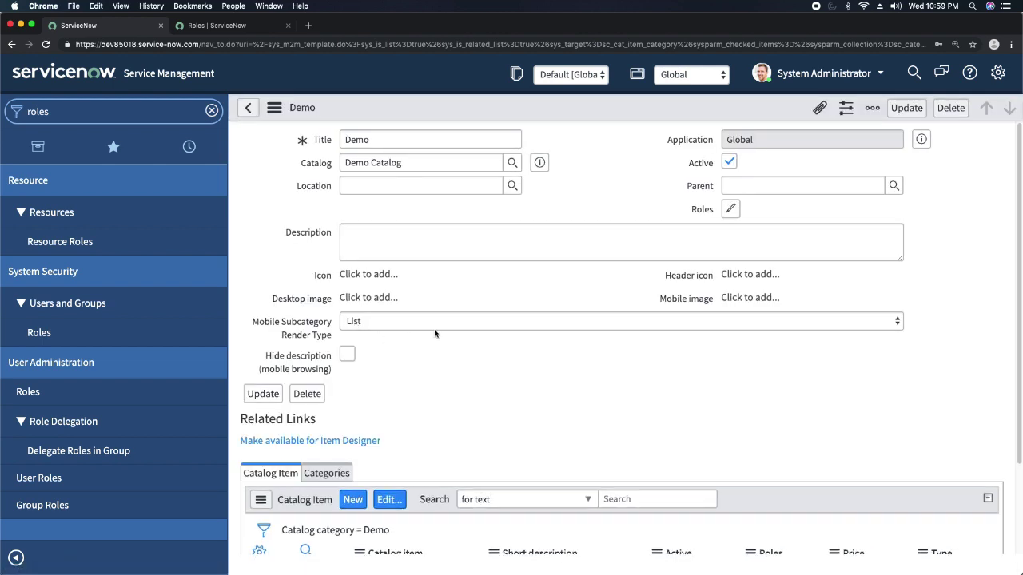
scroll(435, 334, "down", 2)
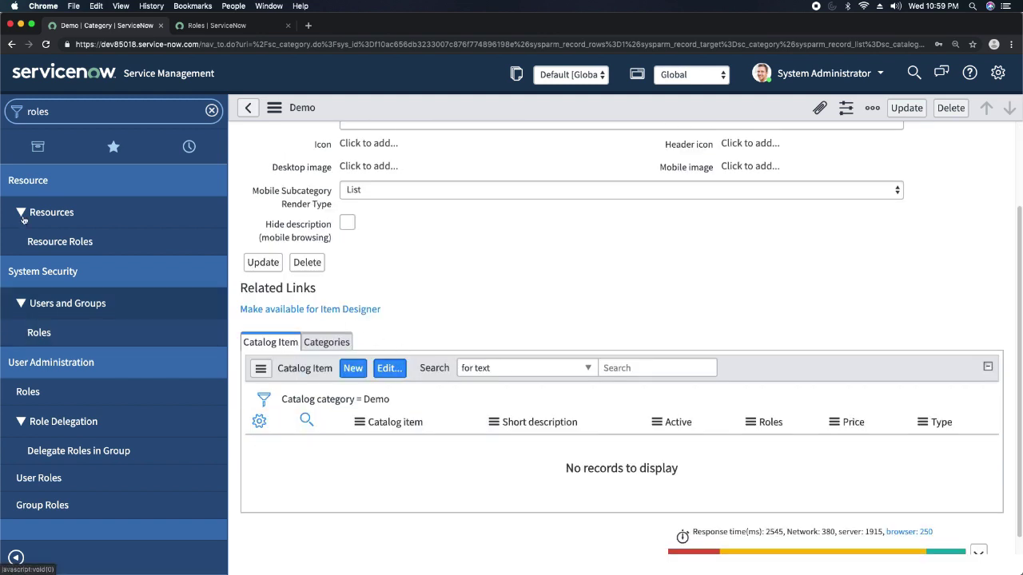
Step: Filter the application navigator for "service cata" and open the Maintain Catalogs list
double_click(97, 108)
type("ser")
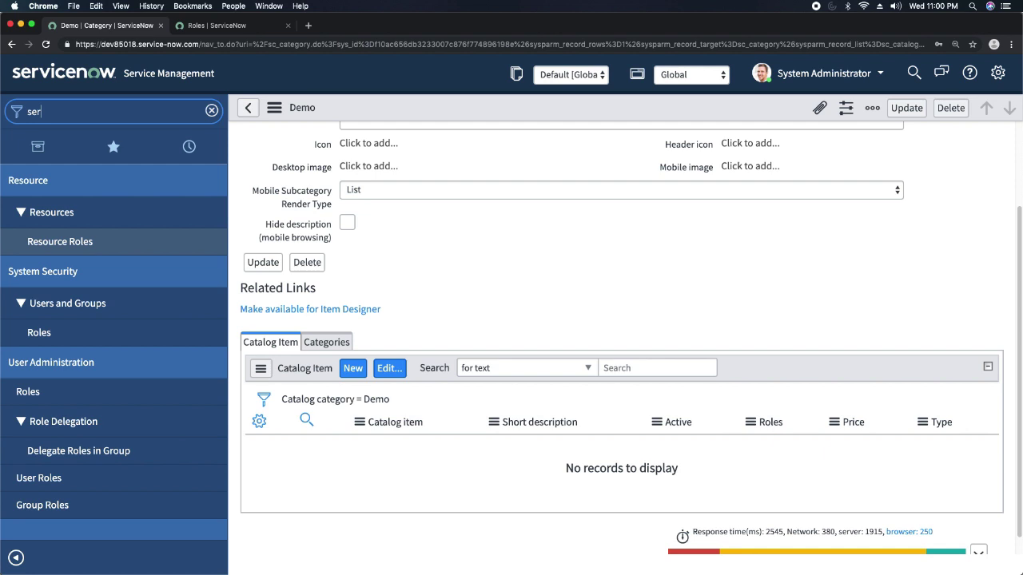
type("vice cata")
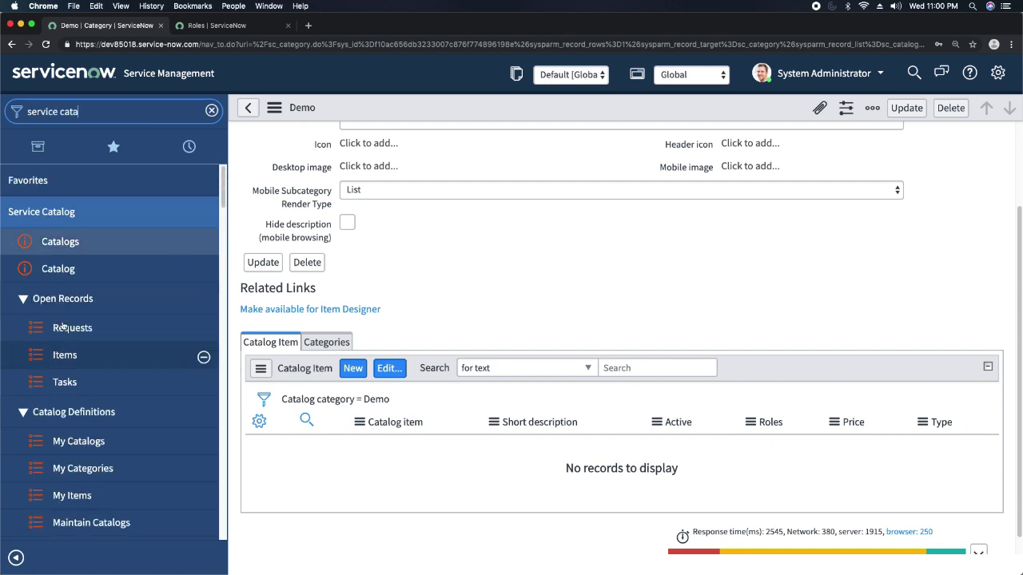
scroll(81, 454, "down", 1)
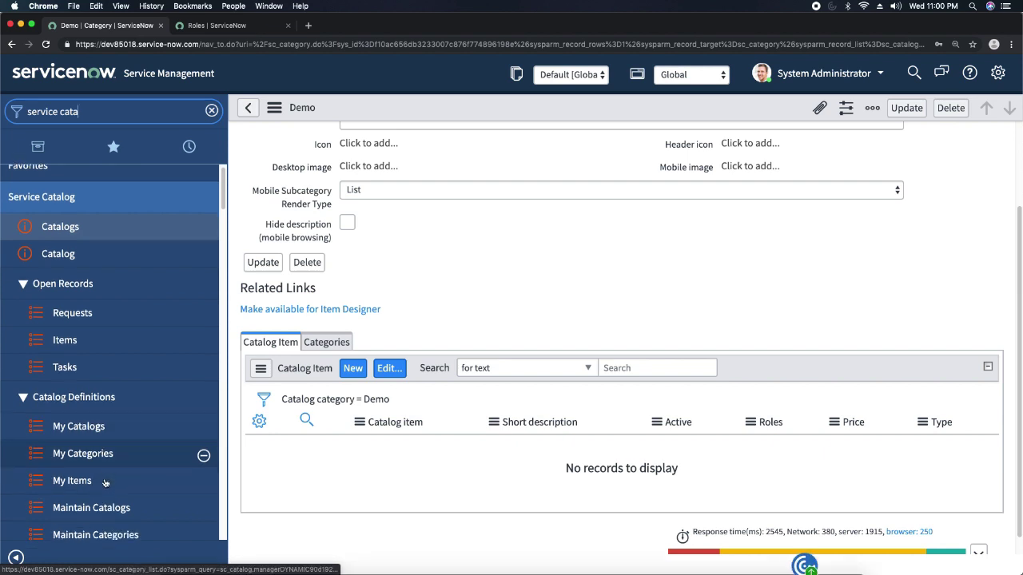
left_click(88, 508)
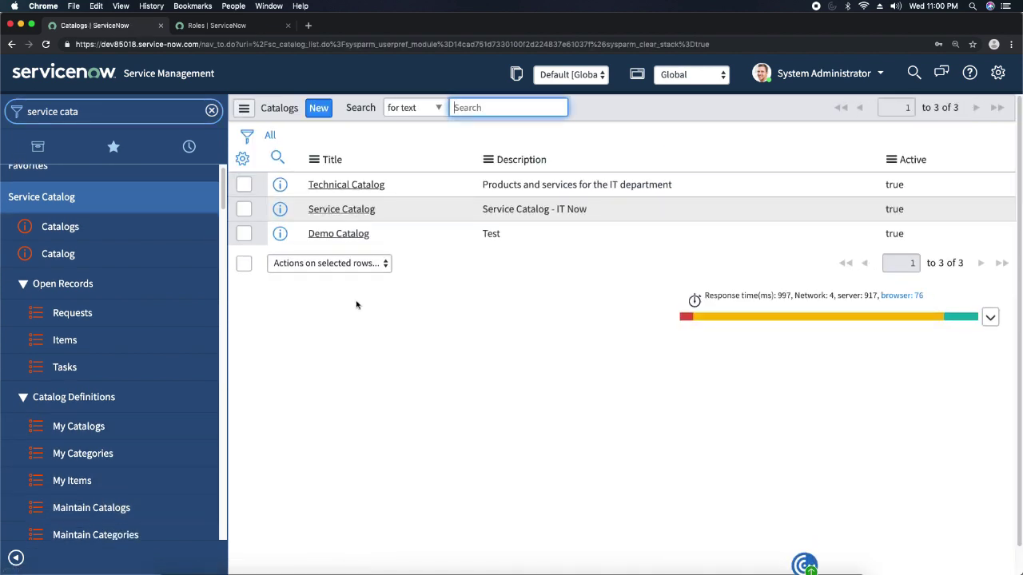
Step: Add the Demo Catalog section beside Service Catalog on the Catalogs page, check the page it opens, and return
left_click(60, 228)
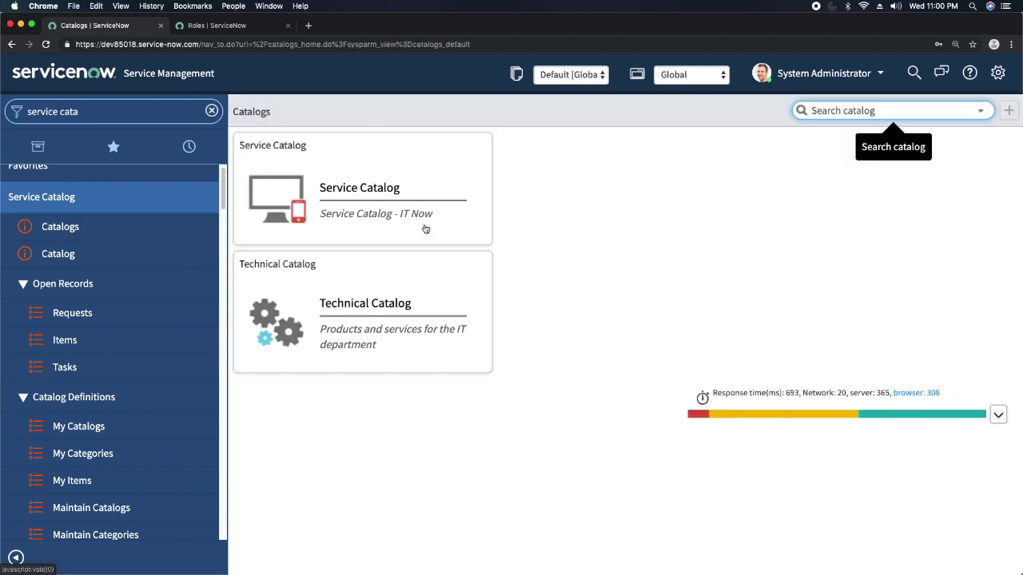
left_click(983, 114)
left_click(1010, 113)
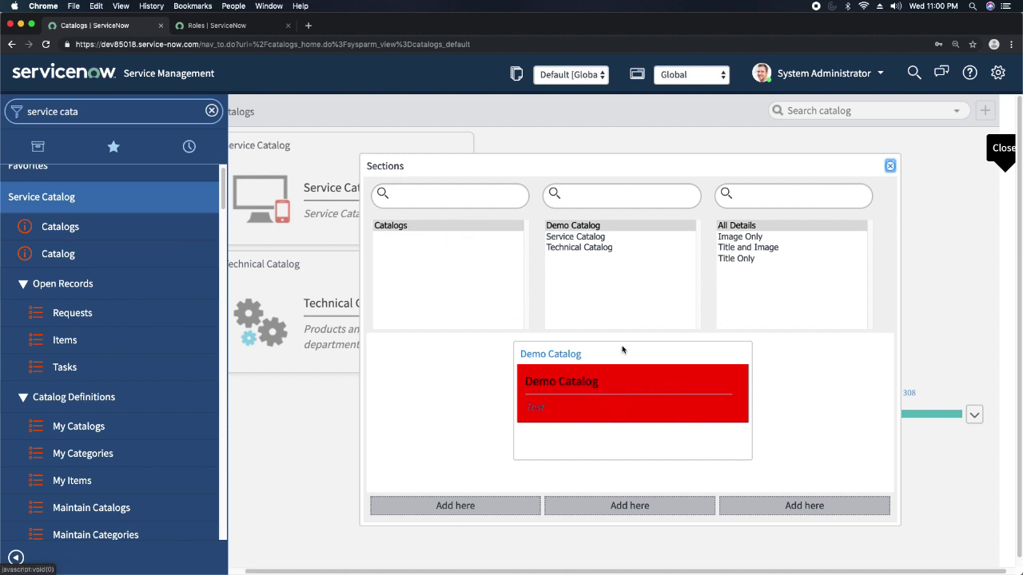
left_click(587, 227)
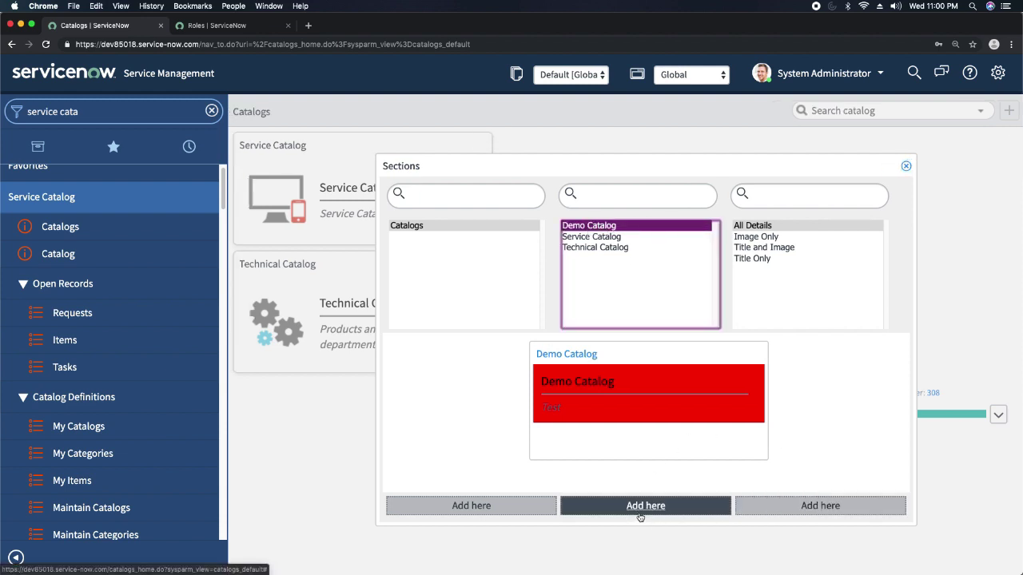
left_click(777, 507)
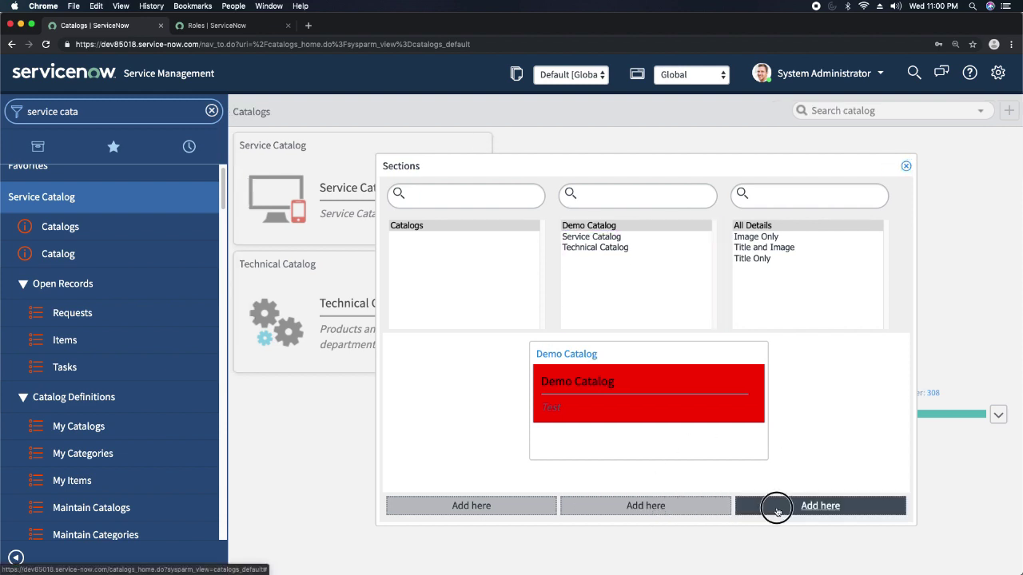
left_click(906, 168)
left_click_drag(856, 136, 599, 152)
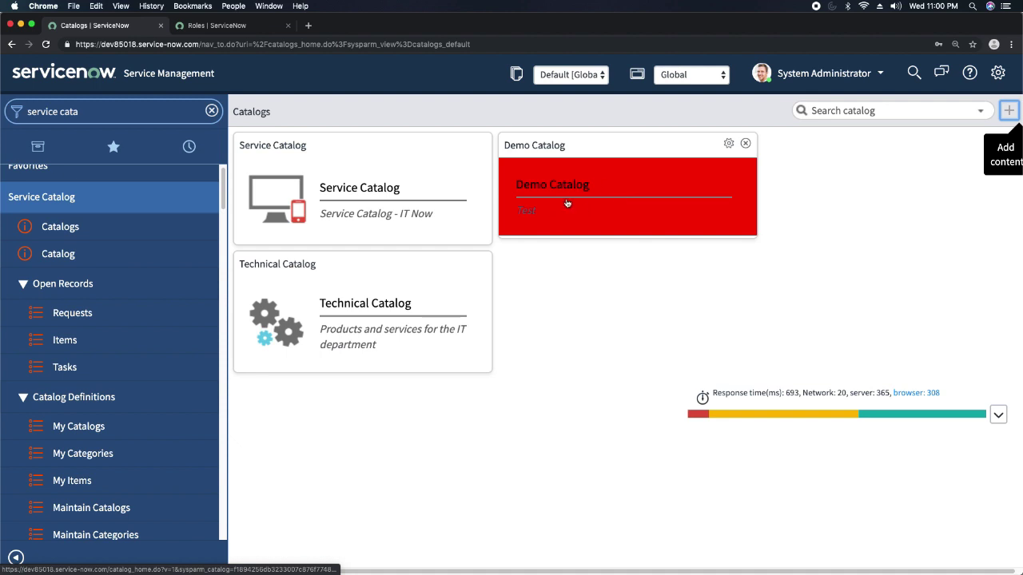
left_click(615, 174)
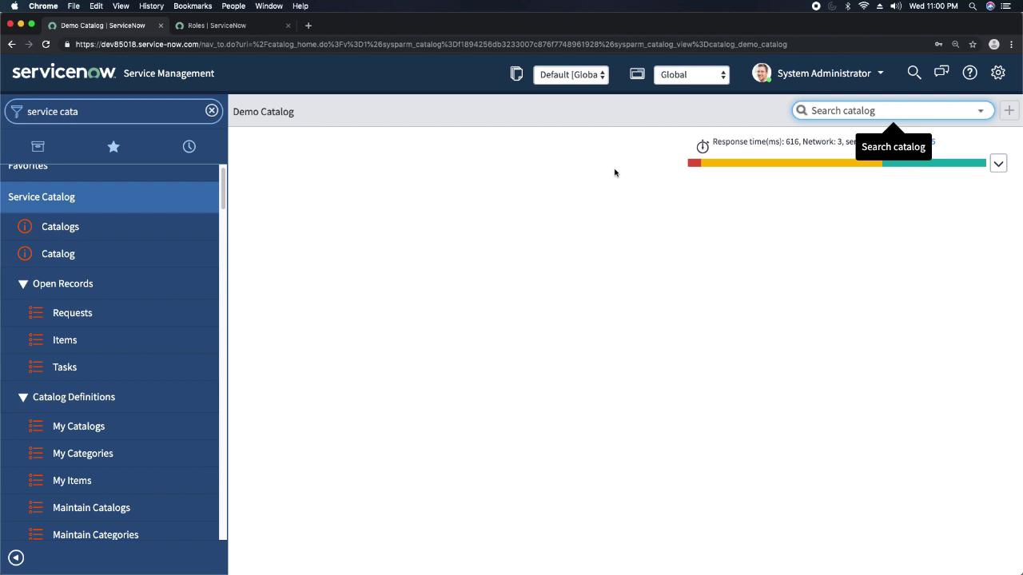
left_click(11, 45)
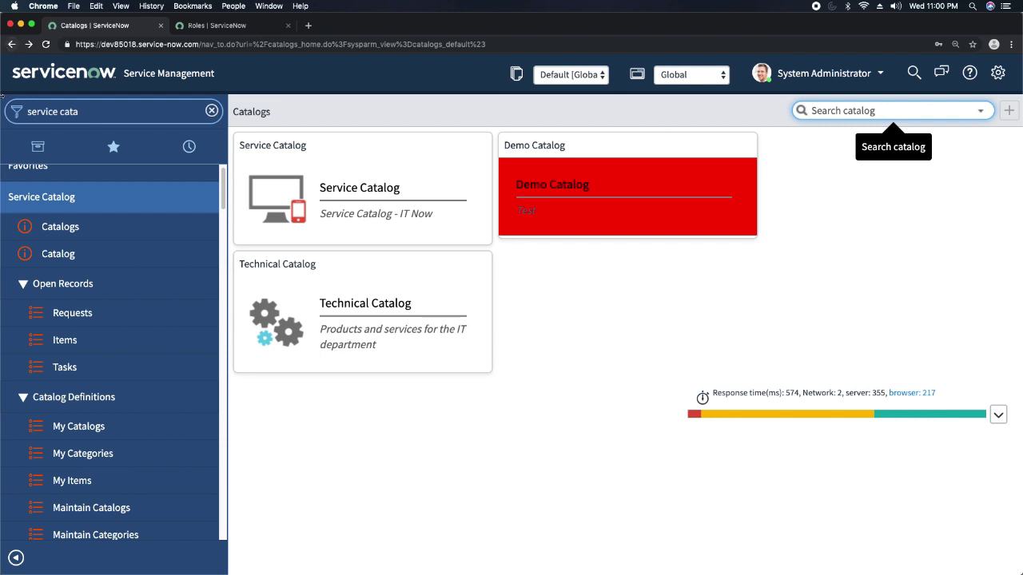
Step: Open the Self-Service module Service Catalog from all applications and view the sections that can be added, without adding any
left_click(38, 146)
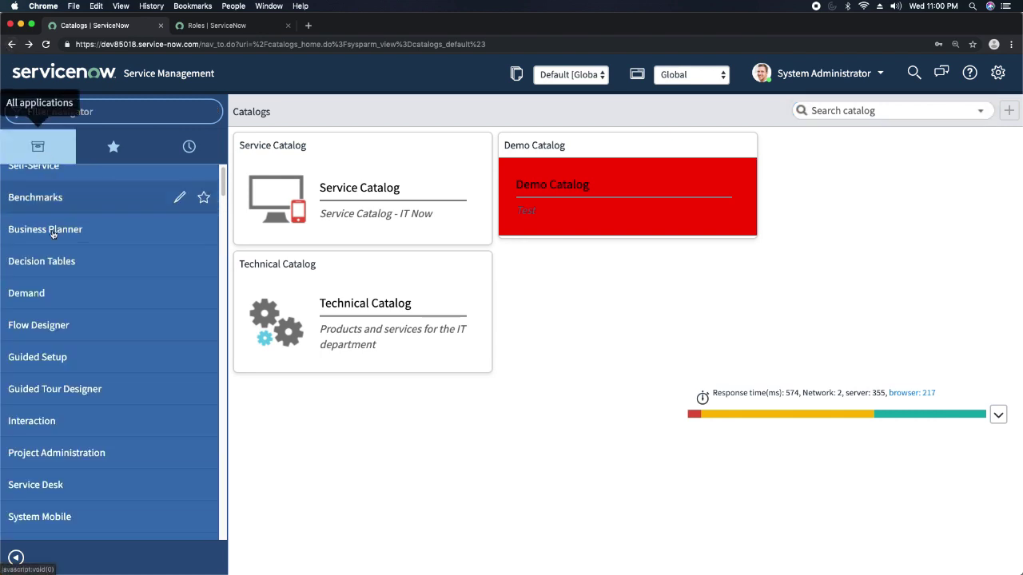
scroll(86, 270, "up", 1)
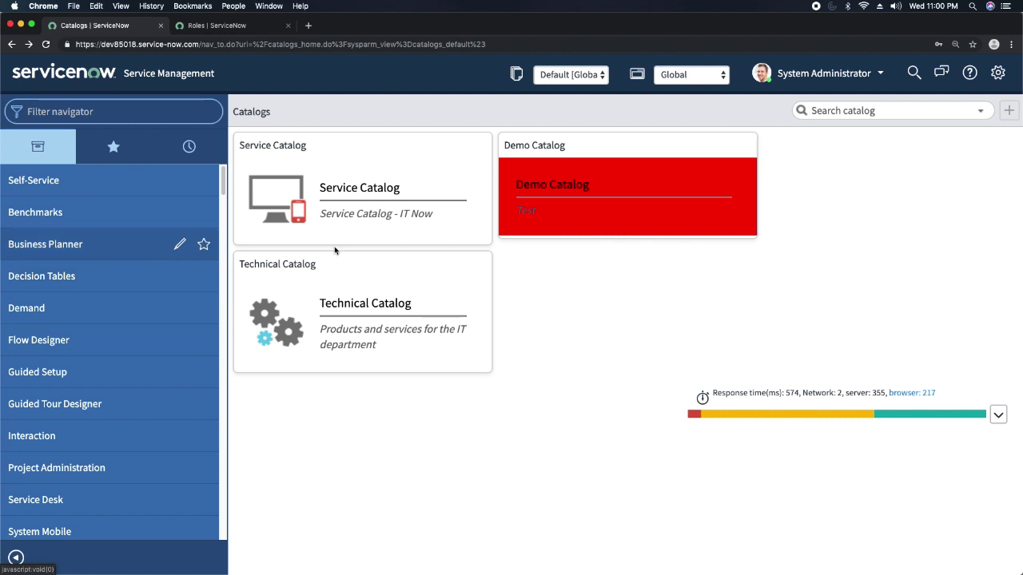
left_click(79, 190)
scroll(64, 279, "down", 4)
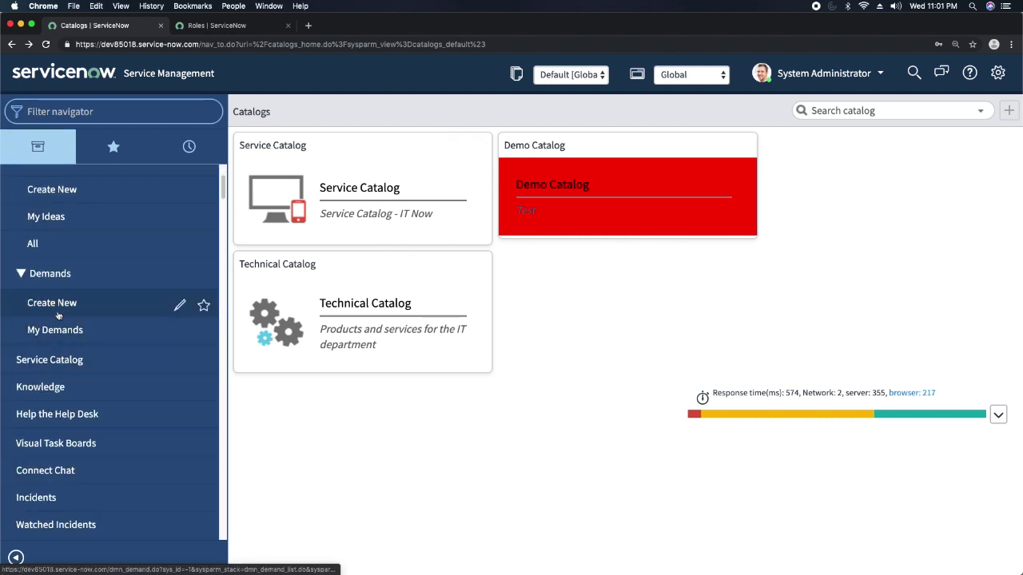
left_click(49, 368)
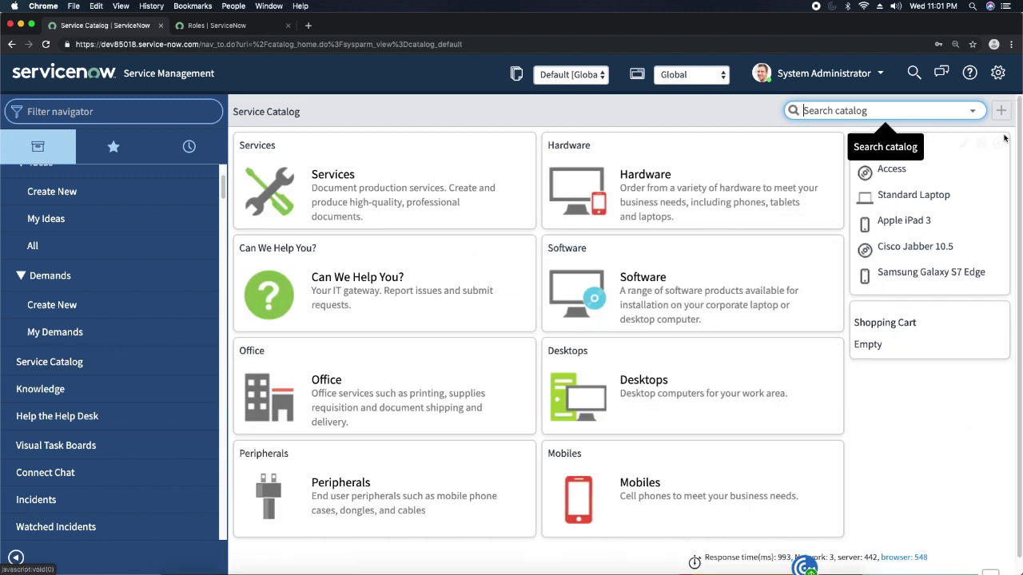
left_click(1000, 110)
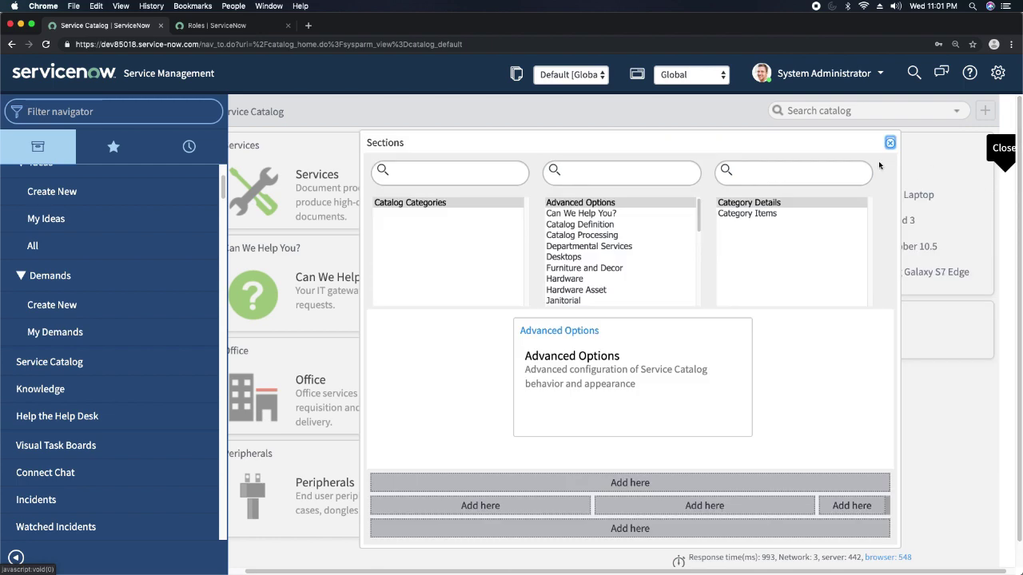
left_click(890, 142)
Step: Impersonate the user Abraham Lincoln
left_click(835, 73)
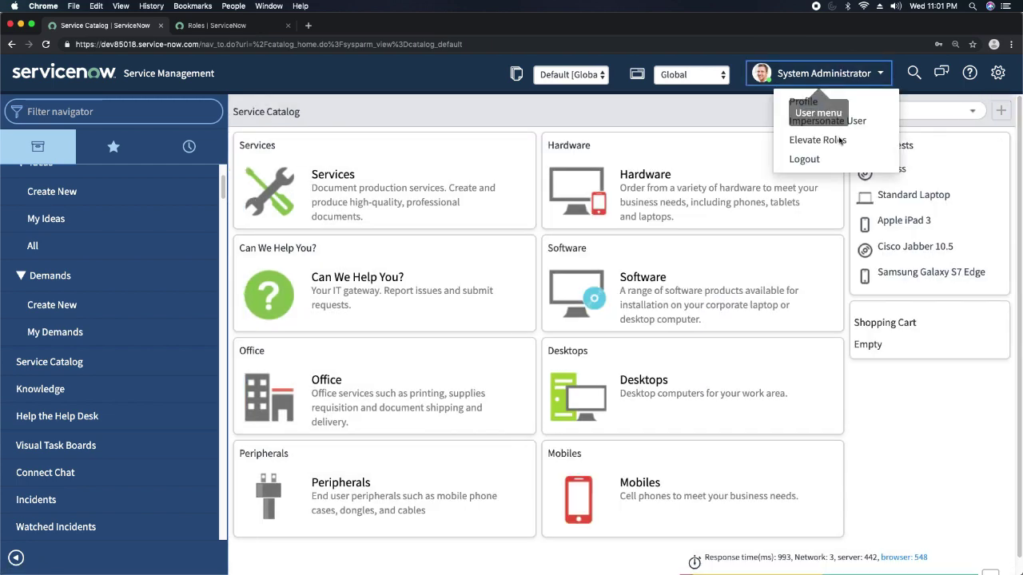
left_click(829, 125)
left_click(444, 133)
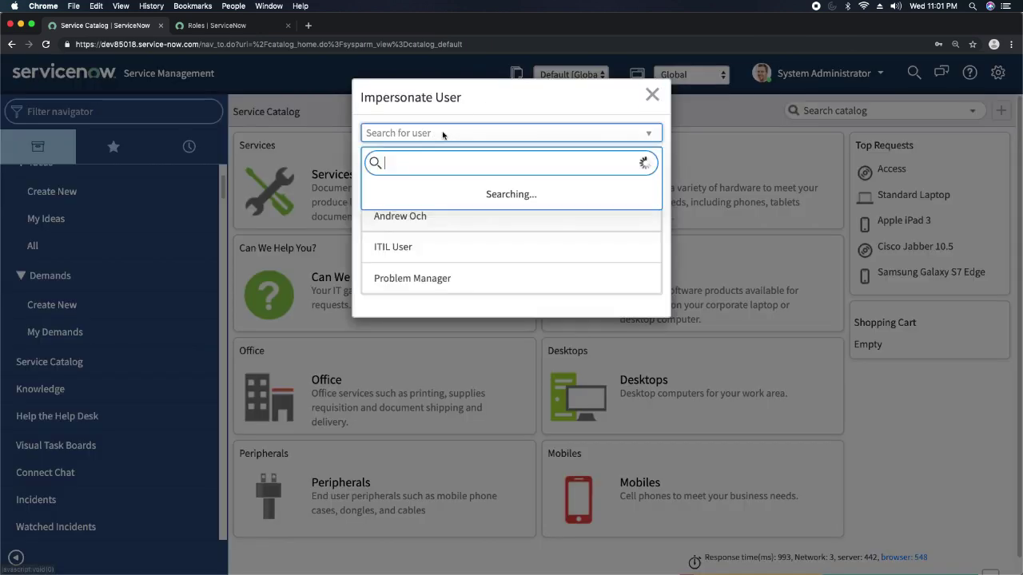
left_click(405, 244)
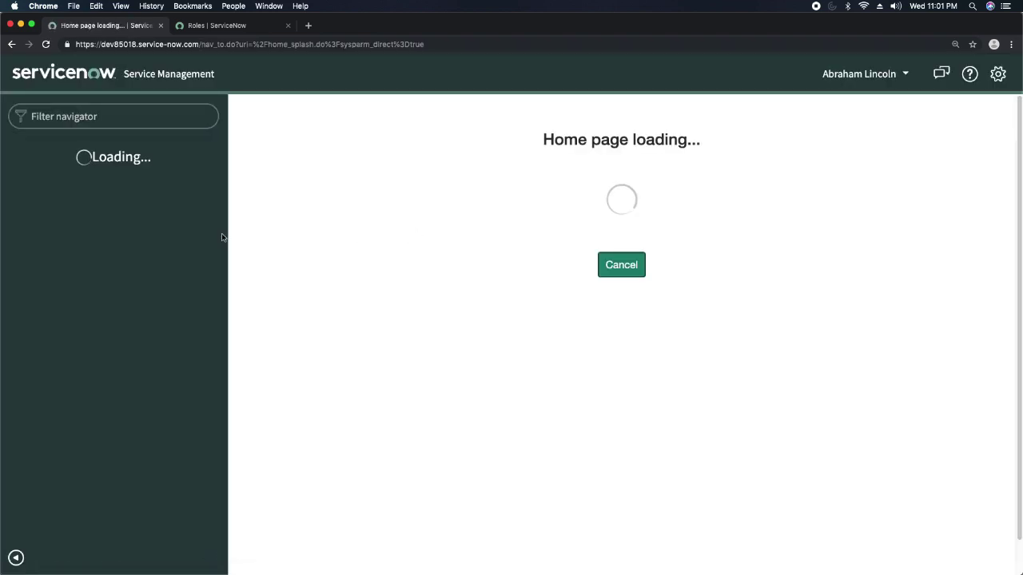
Step: Open the Self-Service module Service Catalog as the impersonated user and examine which page controls and categories are offered
scroll(96, 399, "down", 3)
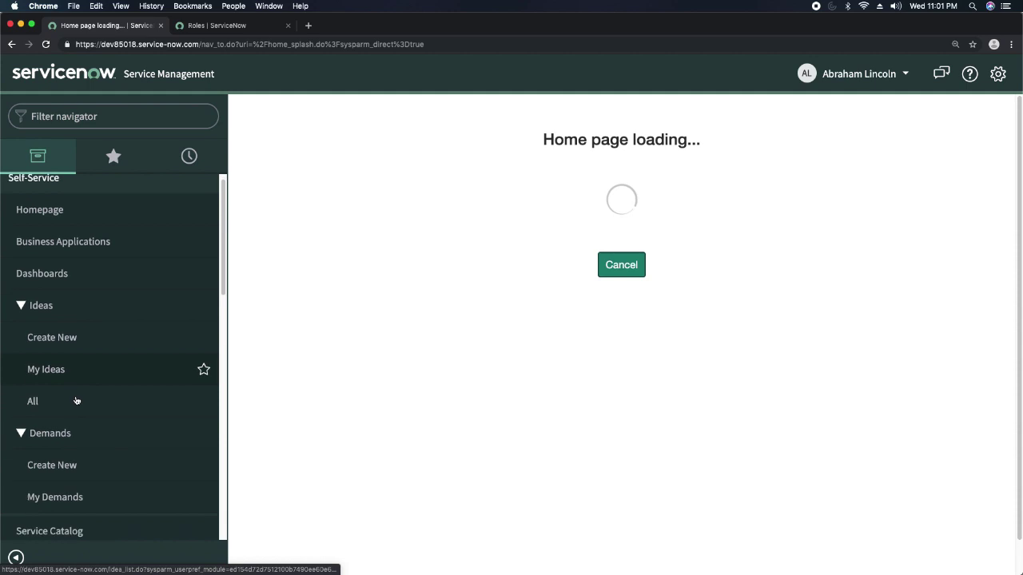
left_click(43, 428)
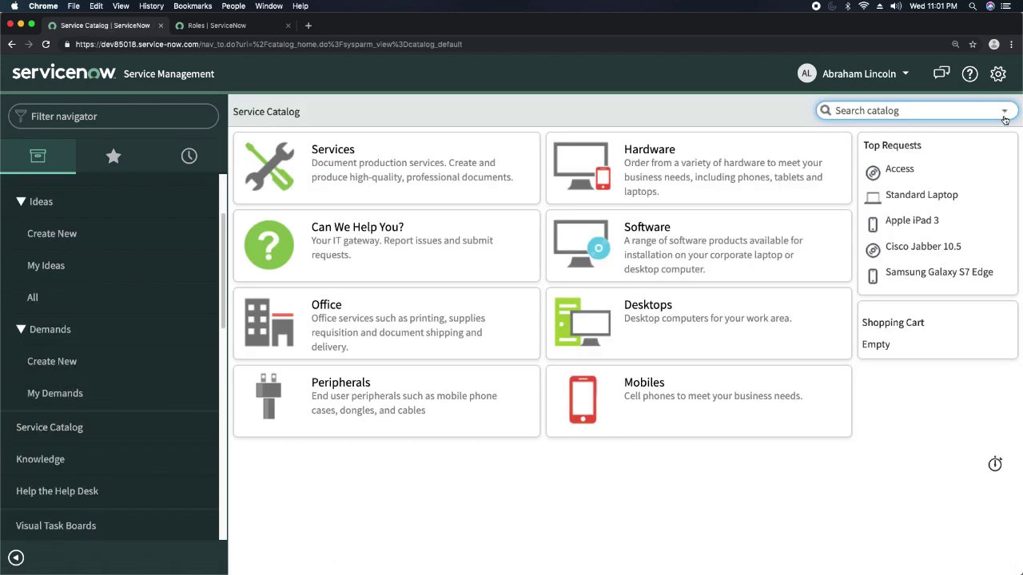
left_click(475, 469)
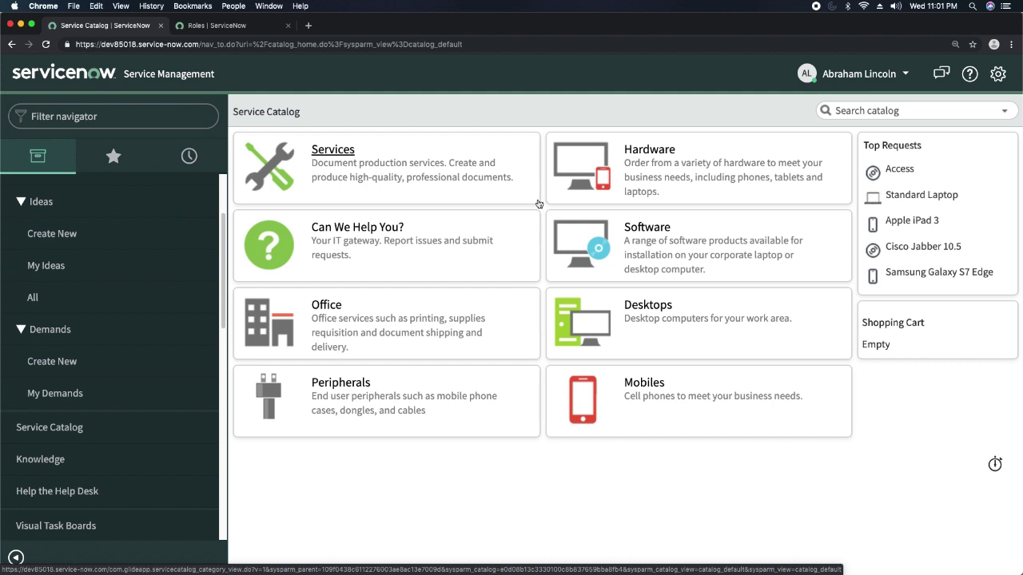
left_click(847, 73)
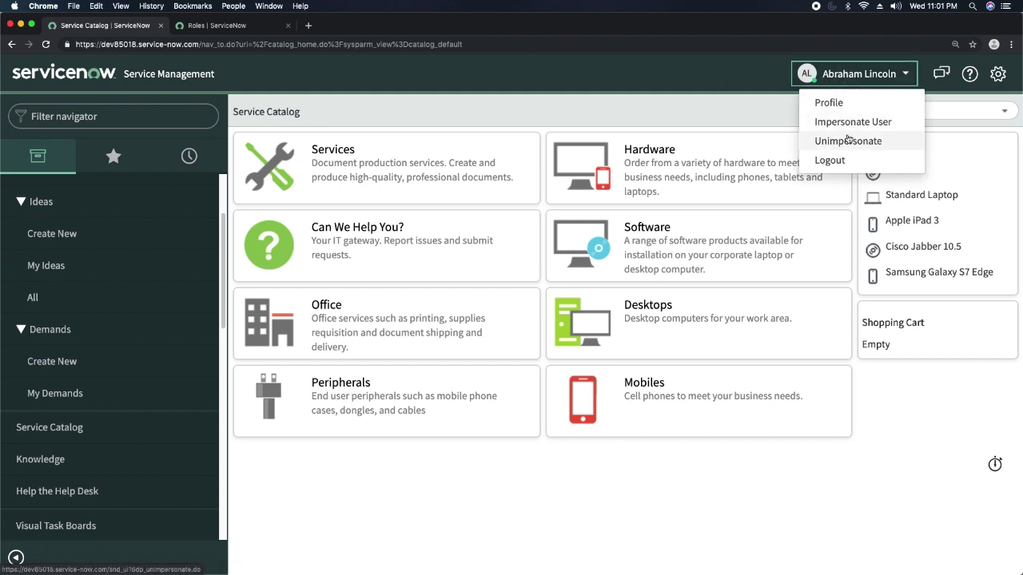
left_click(851, 121)
key("Escape")
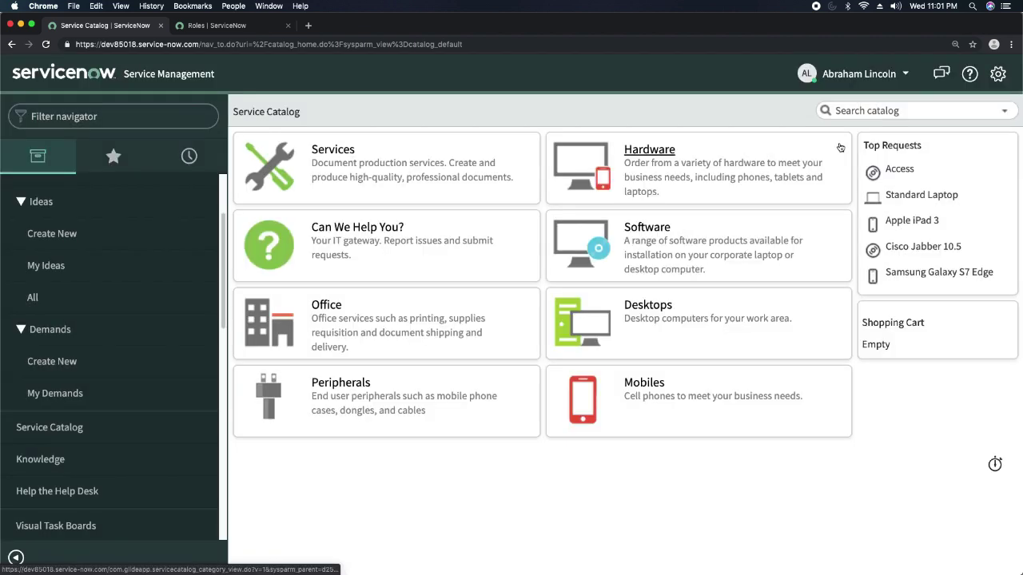